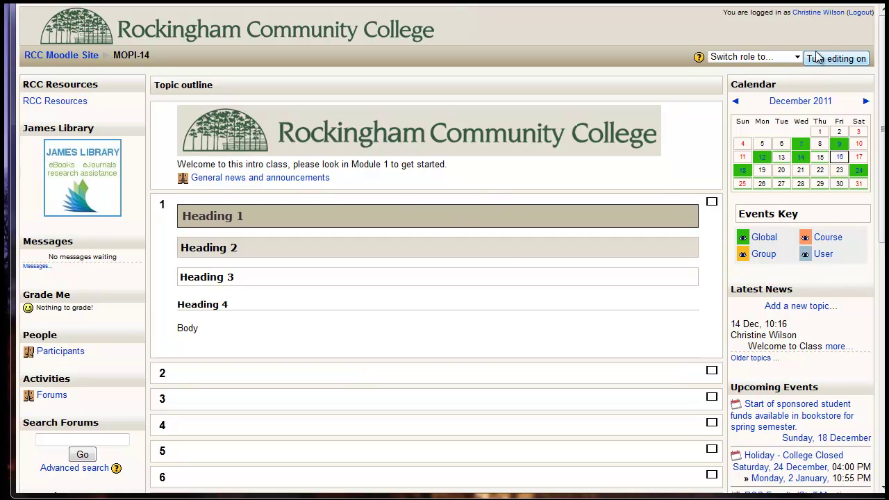
- Turn on course editing and enter "Module 2 - Getting Started in Chemistry" as the summary of topic 2
left_click(844, 61)
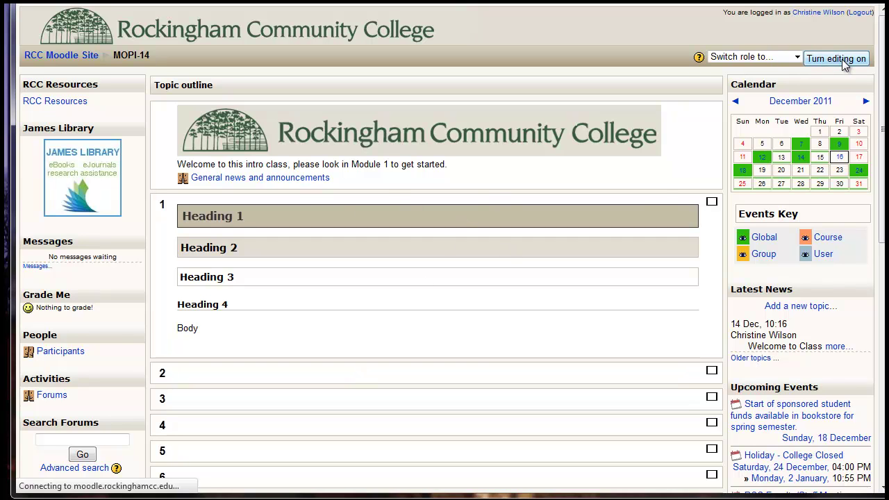
scroll(374, 282, "down", 4)
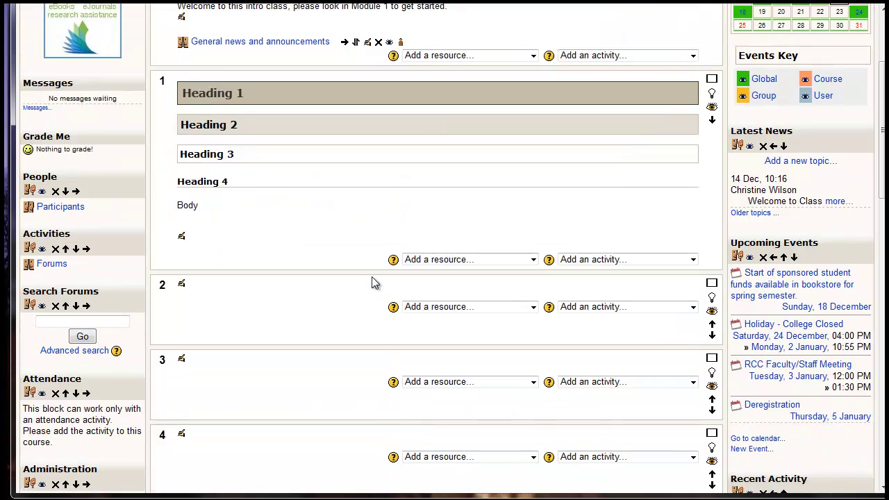
scroll(374, 282, "down", 4)
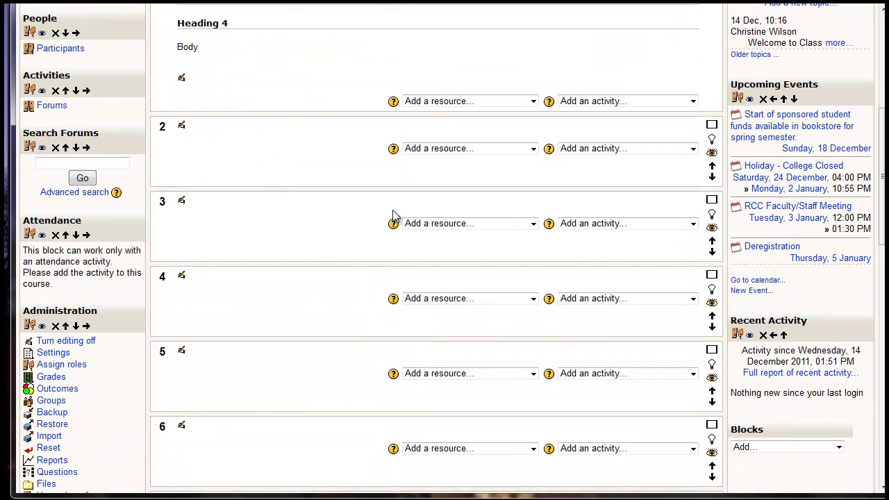
left_click(182, 127)
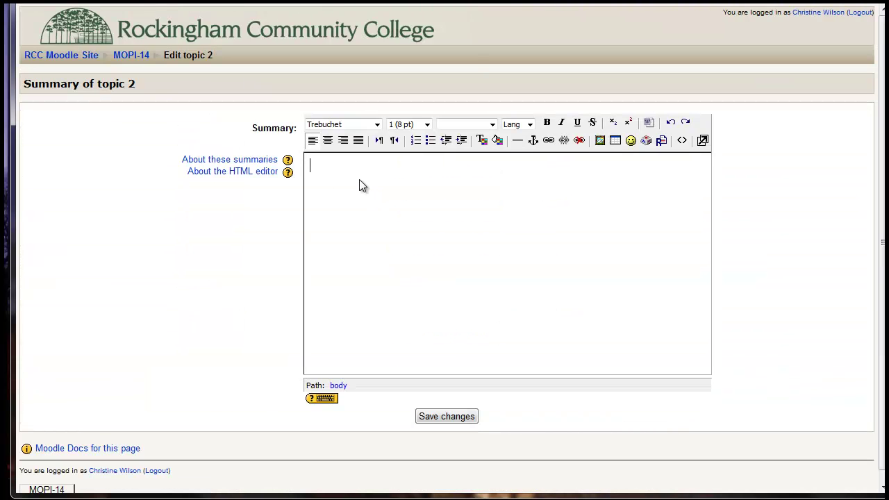
type("Module 2 - Getting Start")
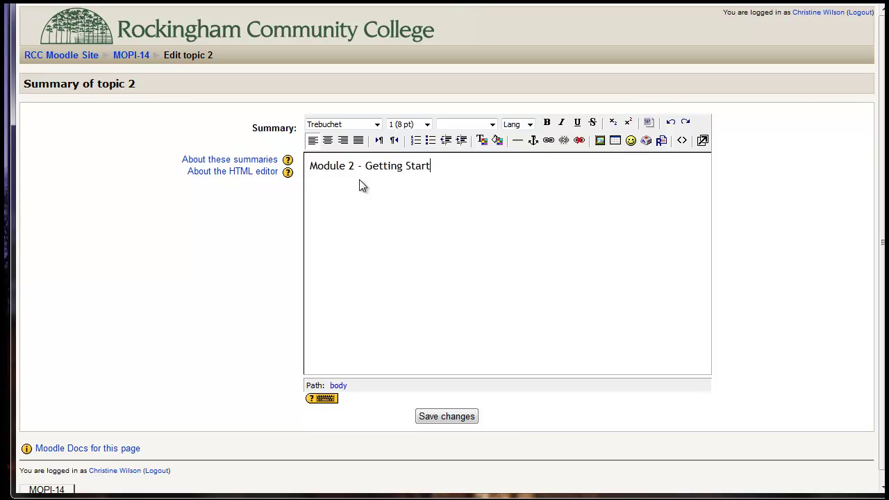
type("ed in Chemistry")
- Format the topic 2 summary title as Heading 1
left_click_drag(536, 179, 269, 177)
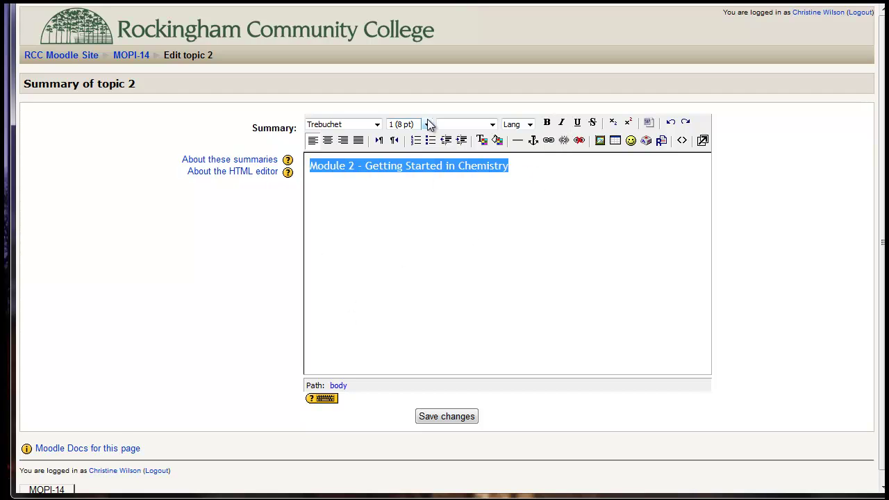
left_click(493, 125)
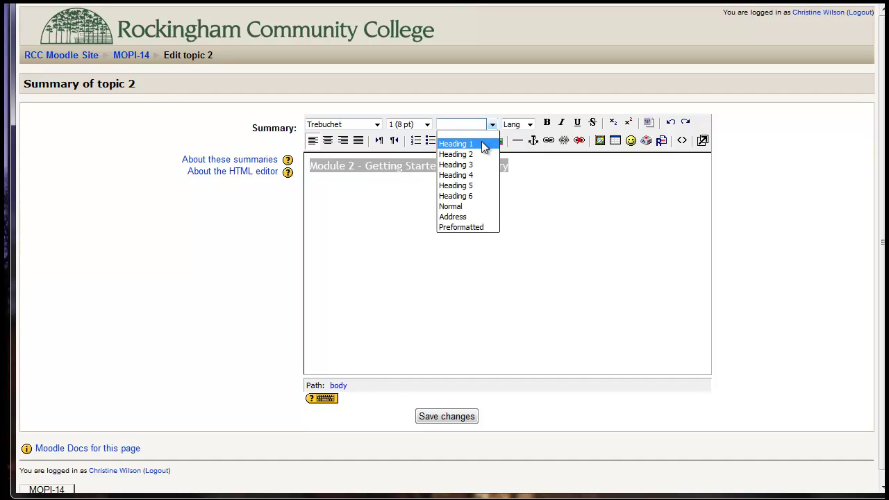
left_click(484, 144)
- Append "- Due January 20th" to the topic 2 heading and save the summary
left_click(470, 210)
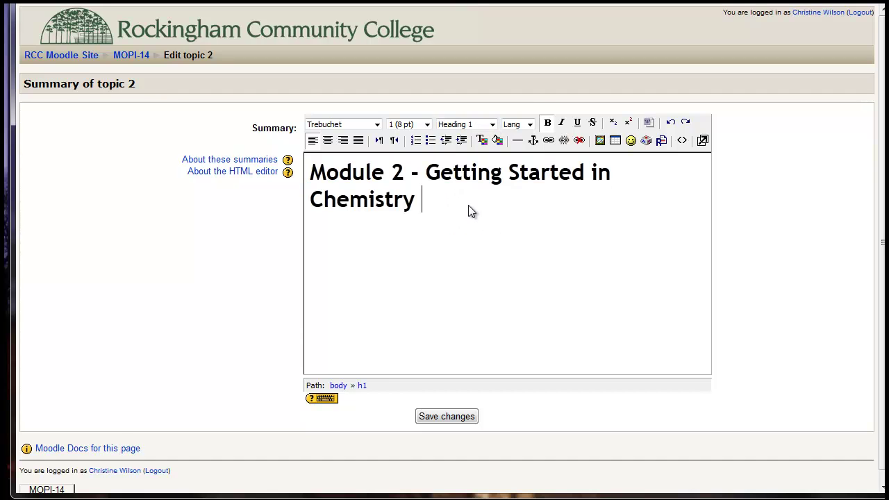
key("BackSpace")
key("BackSpace")
type("y- Due Janau")
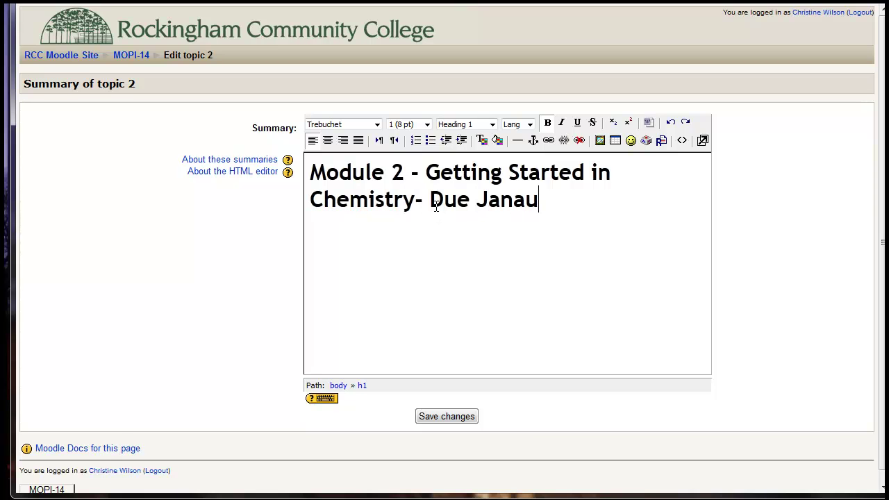
key("BackSpace")
key("BackSpace")
type("uary 20th.")
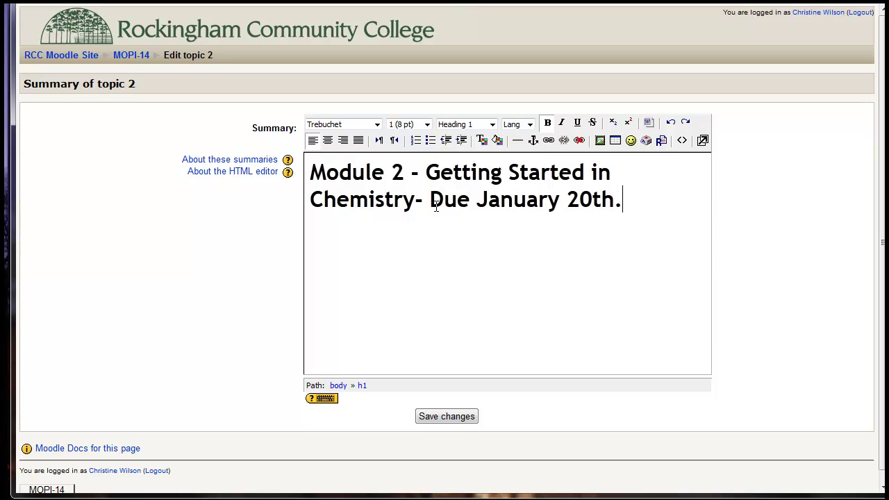
key("BackSpace")
left_click(447, 417)
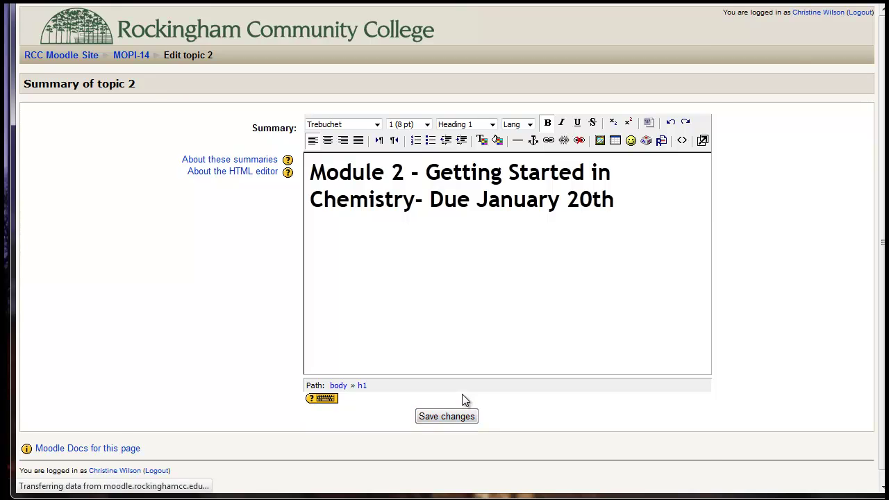
- Start a new label in topic 2 and enlarge its text editor into a separate window filling the screen
scroll(462, 398, "down", 3)
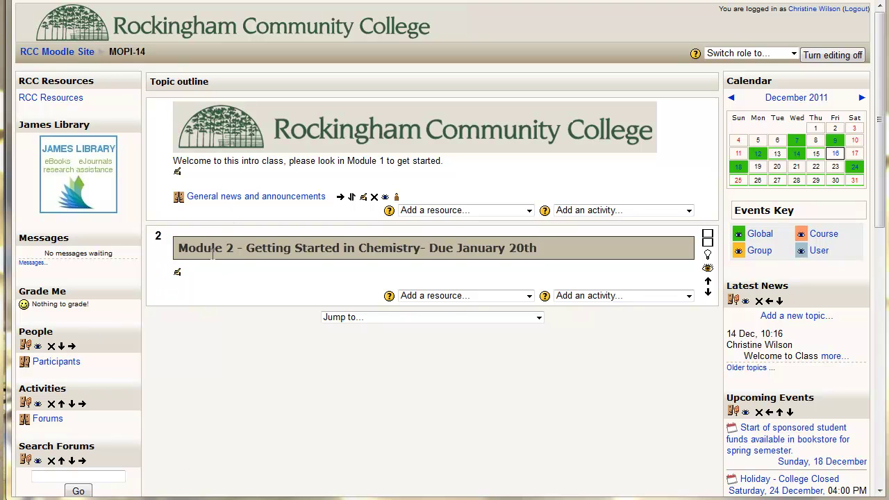
left_click(528, 296)
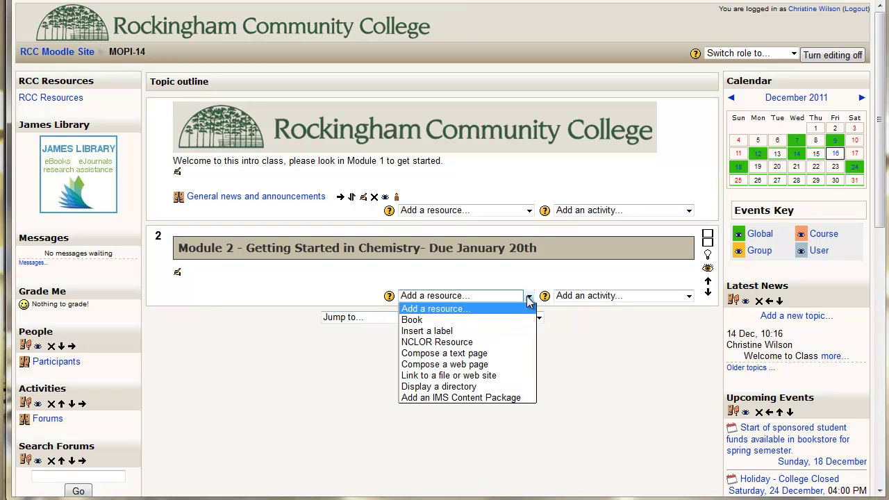
left_click(445, 332)
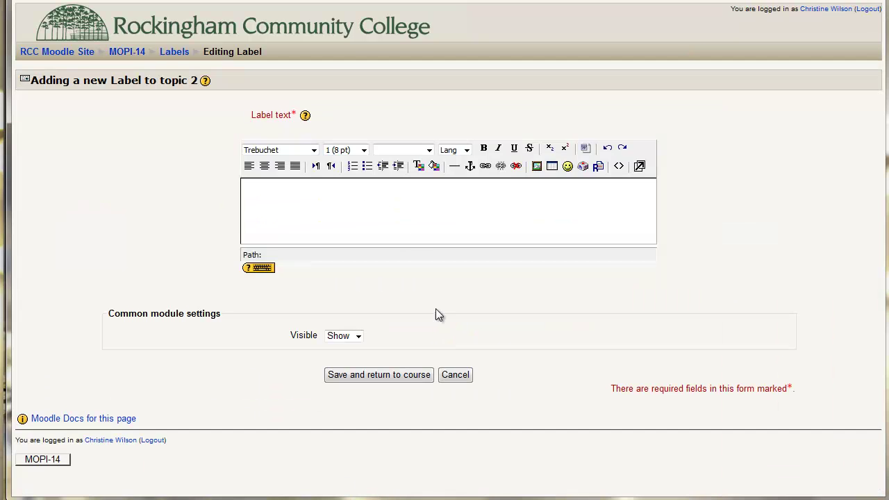
left_click(297, 216)
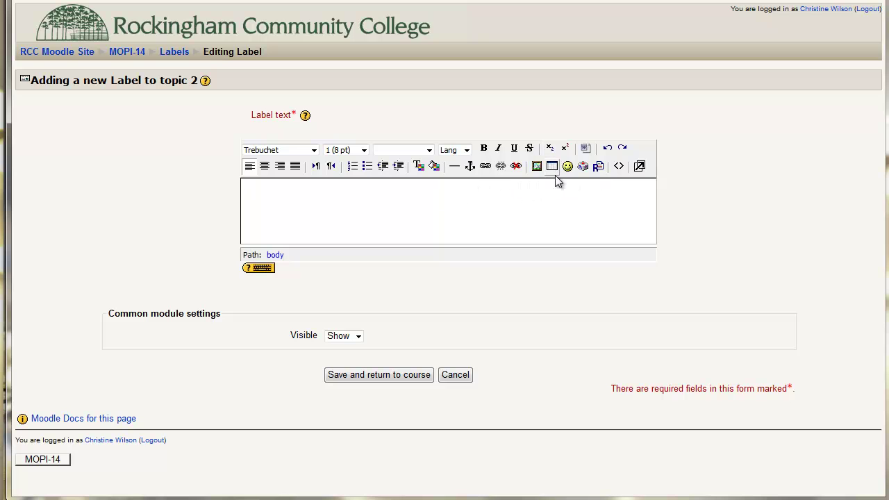
left_click(639, 167)
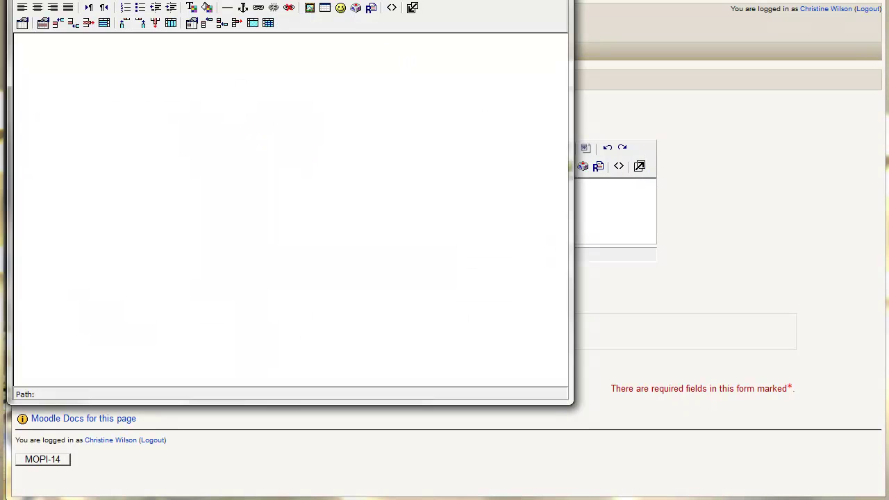
mouse_move(341, 0)
left_mouse_down()
mouse_move(484, 16)
mouse_move(482, 1)
mouse_move(351, 10)
left_mouse_up()
left_click_drag(571, 461, 888, 498)
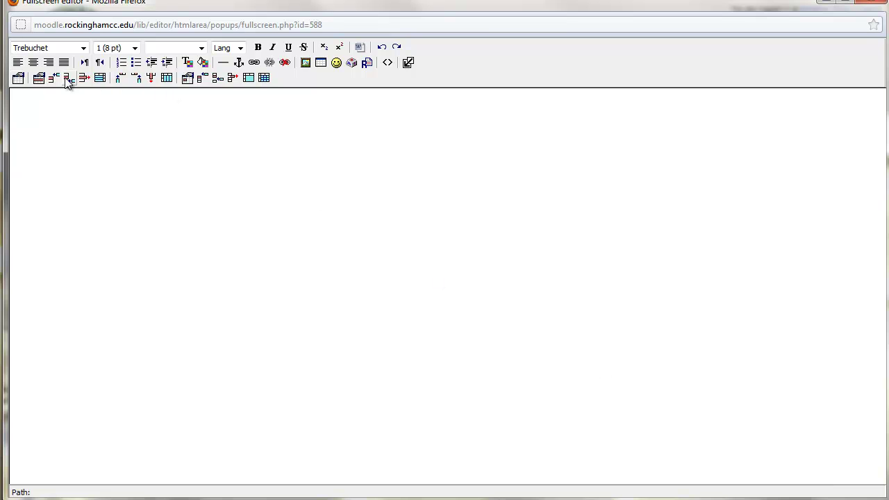
- Insert a table with 2 rows, 3 columns and a border thickness of 2 into the label
left_click(321, 63)
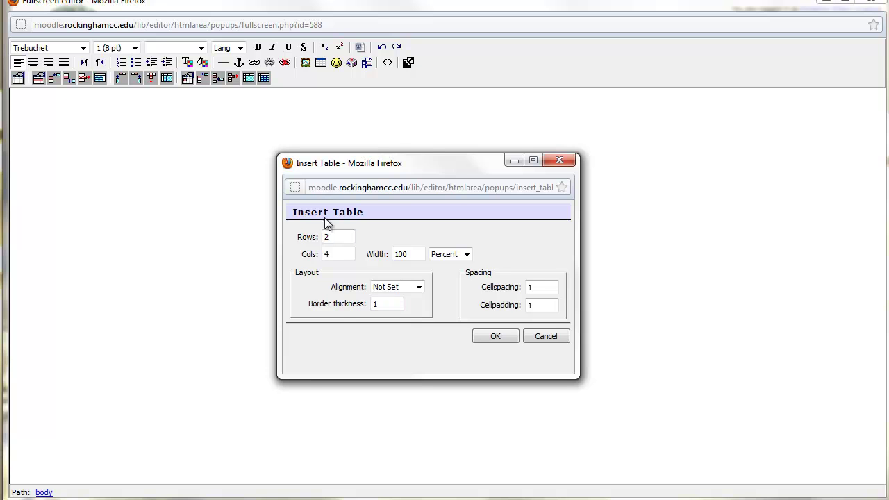
left_click_drag(337, 254, 290, 253)
type("3")
left_click(401, 303)
left_click(337, 303)
type("2")
left_click(485, 341)
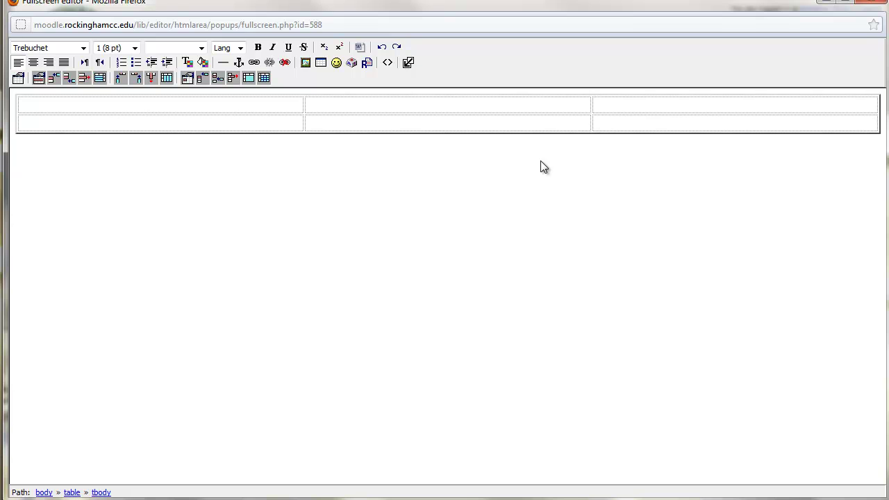
- Fill the table's first row with the column titles Overview, Objectives and Assignments
left_click(145, 110)
type("erview")
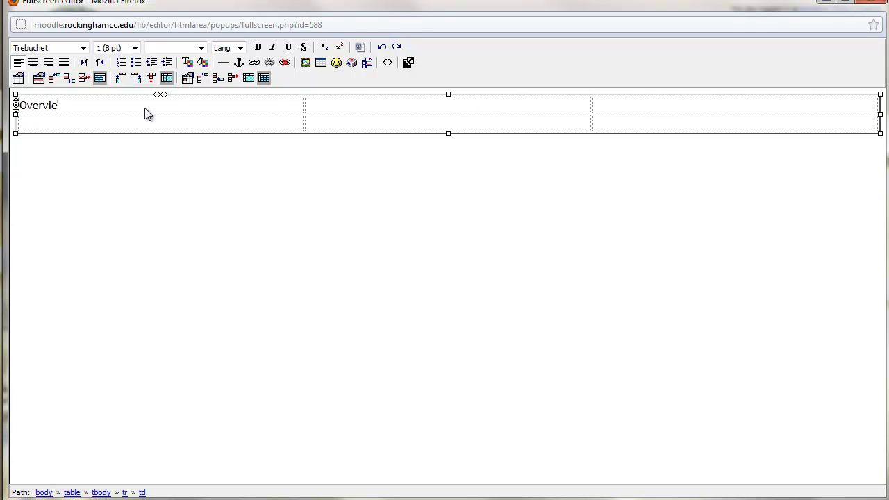
left_click(385, 114)
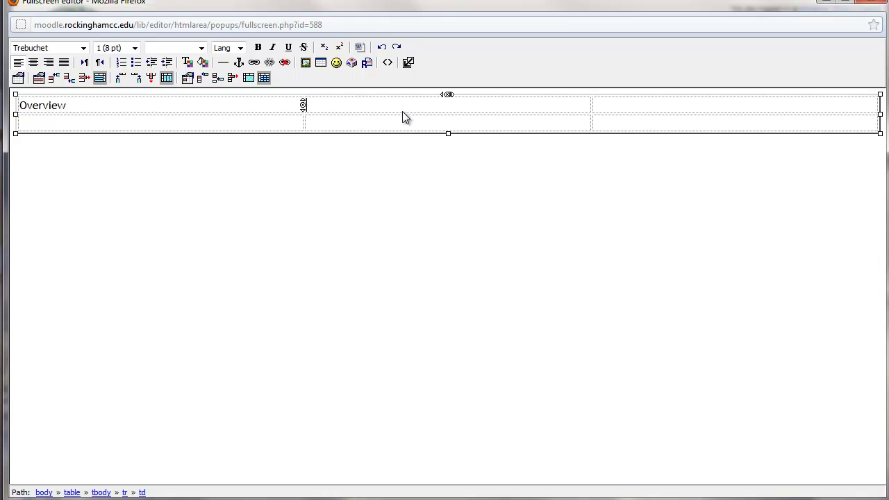
type("Objec")
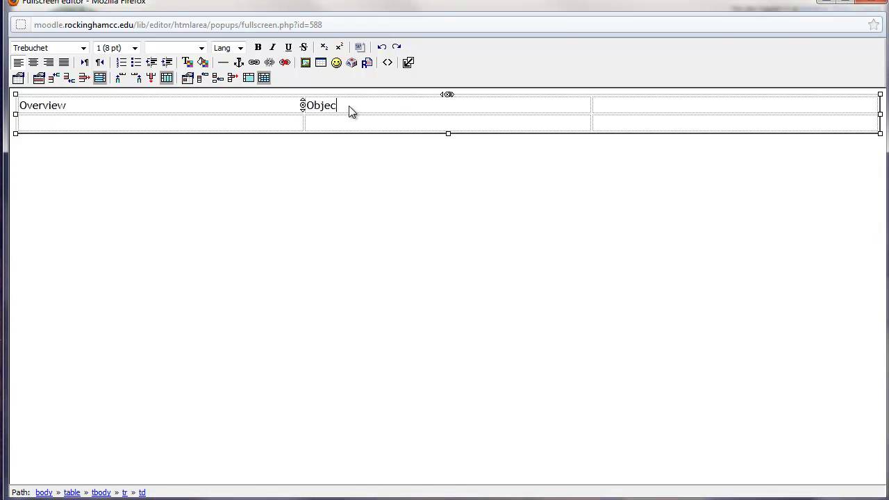
type("tives")
left_click(647, 106)
type("Assignments")
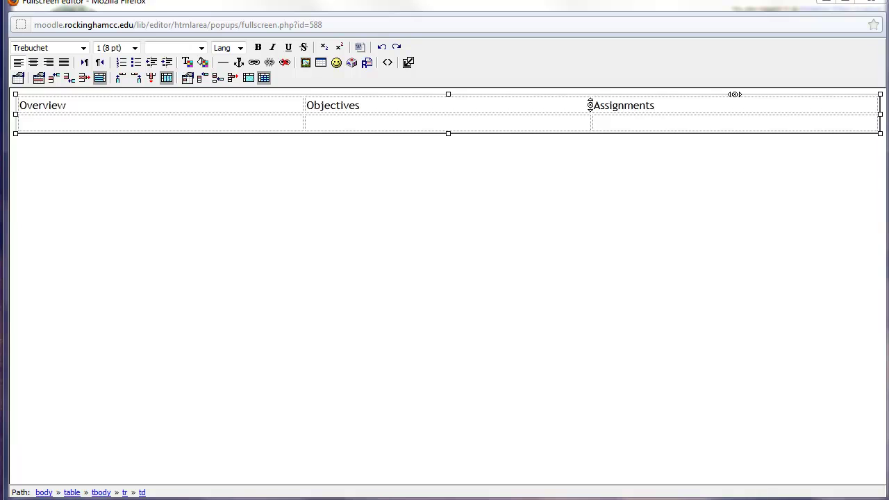
- Under Overview, enter "Learn how to access the learning management system, navigation, user profile, course settings and help documentation."
left_click(93, 120)
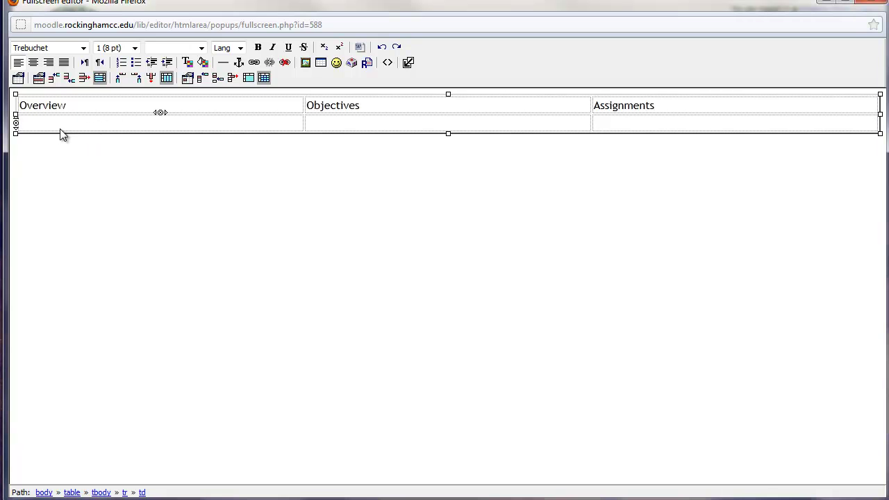
type("Learn how to access the learning management system, navigation, user profile, course settings and help documentation.")
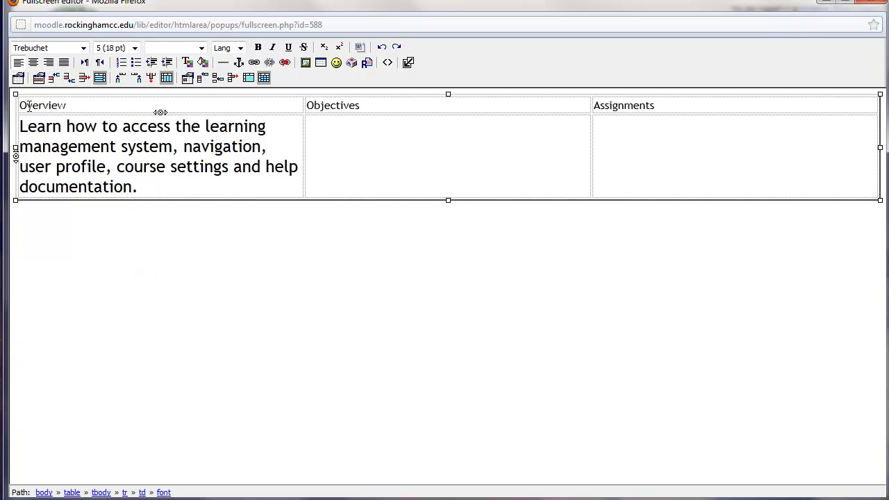
- Apply the Heading 2 style to all three column titles in the table's first row
left_click_drag(16, 105, 697, 113)
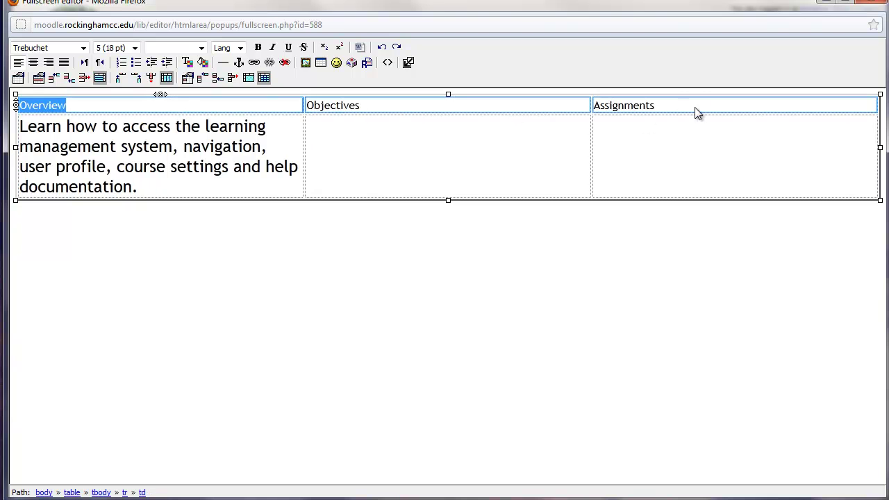
left_click_drag(778, 118, 808, 113)
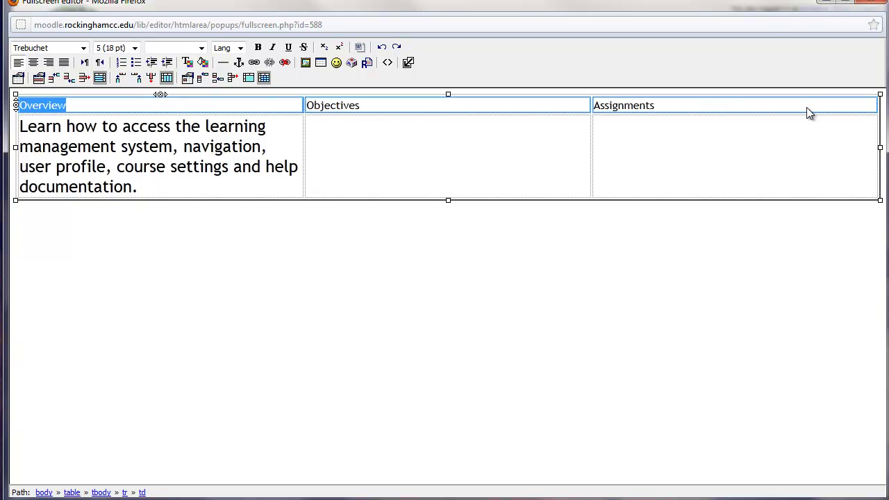
left_click(200, 48)
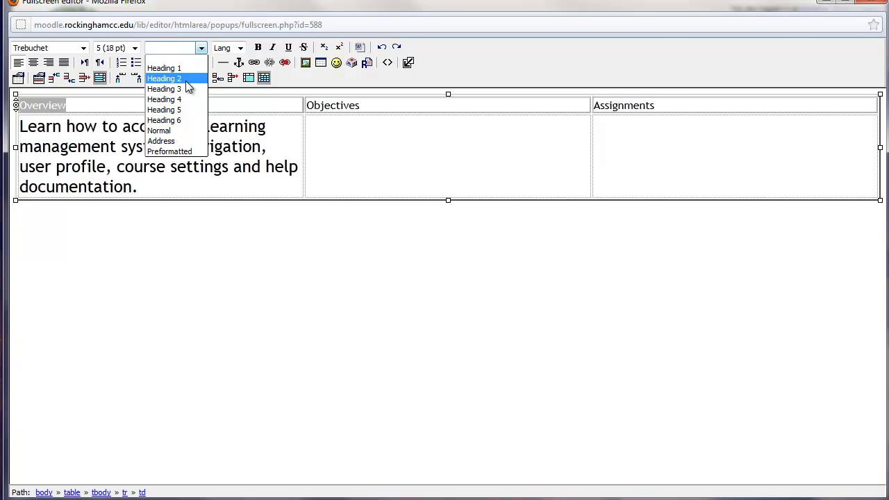
left_click(185, 82)
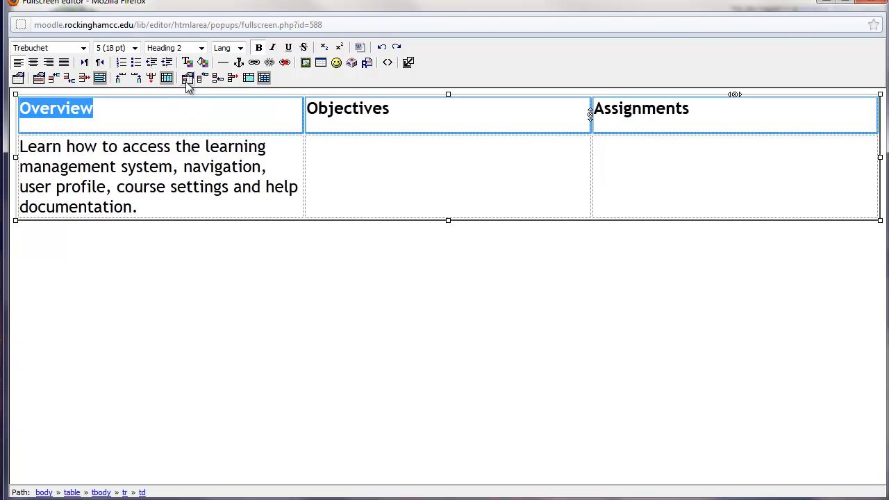
- Apply the Normal paragraph style to the description text under Overview
left_click(137, 123)
left_click_drag(139, 209, 20, 151)
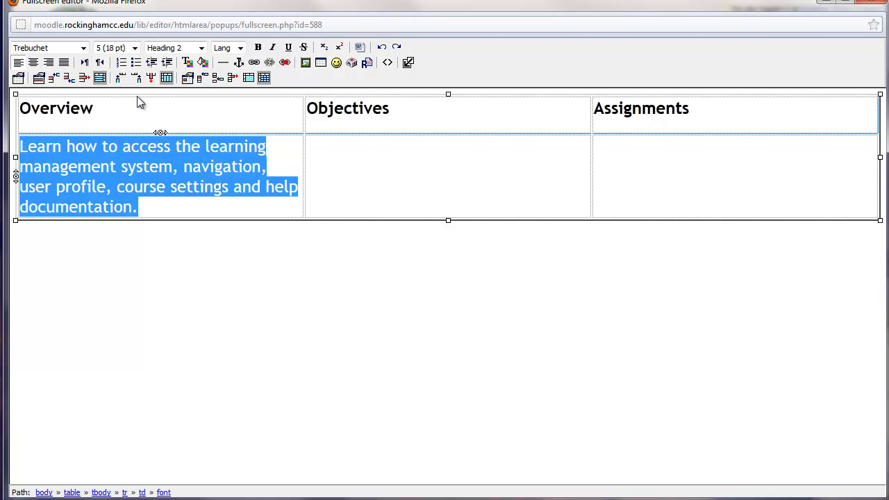
left_click(200, 48)
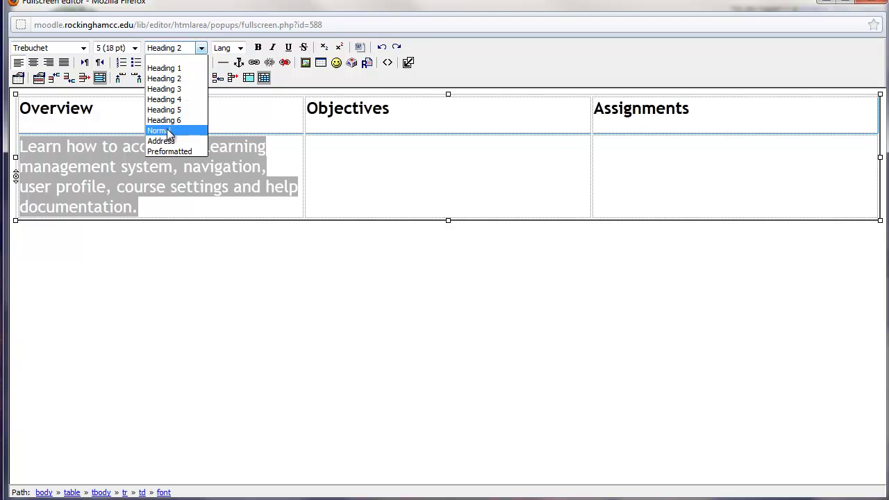
left_click(169, 127)
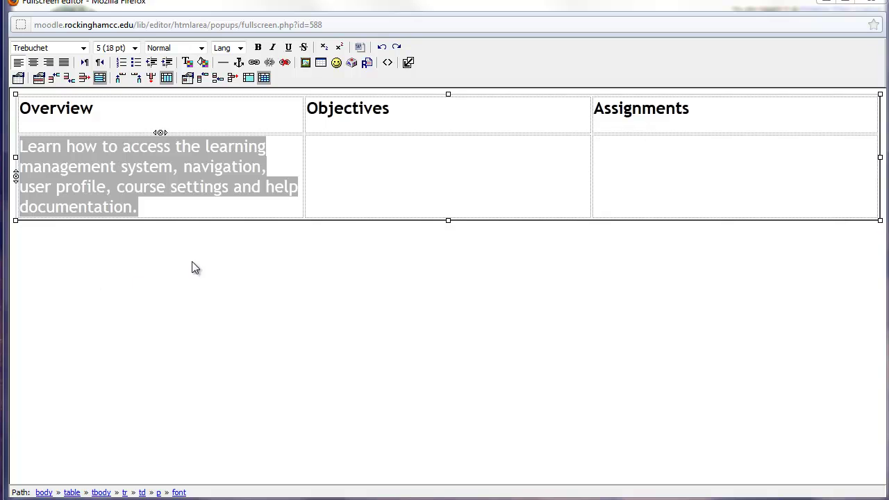
- Under Objectives, add "By the end of the unit, you should be able to:" and a bulleted list from "Successfully log into Moodle" to "Create a header"
left_click(375, 173)
type("By the end of the unit, you should be able to: Successfully log into Moodle Enter a course Edit your profile Edit course settings Insert a Block Create a header")
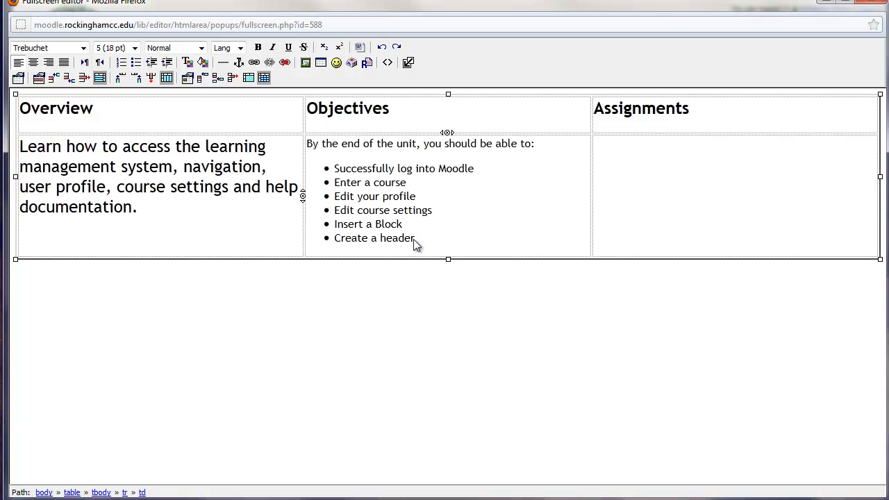
left_click_drag(415, 238, 319, 171)
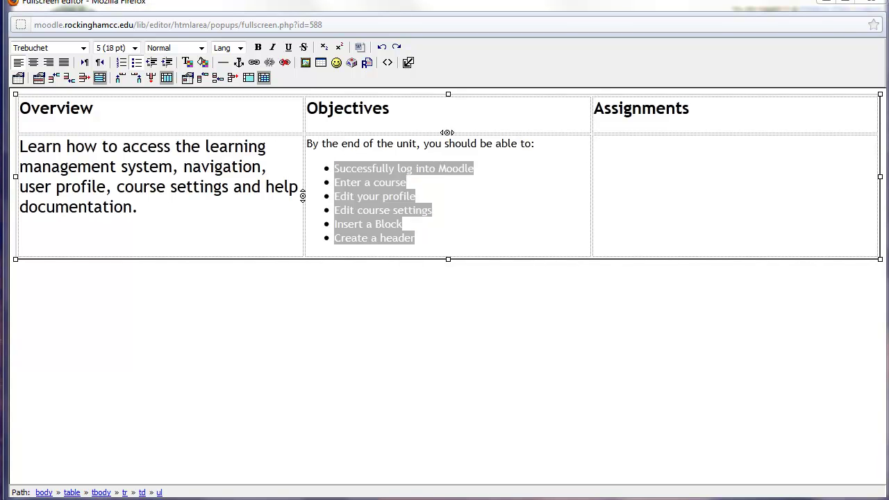
left_click(725, 180)
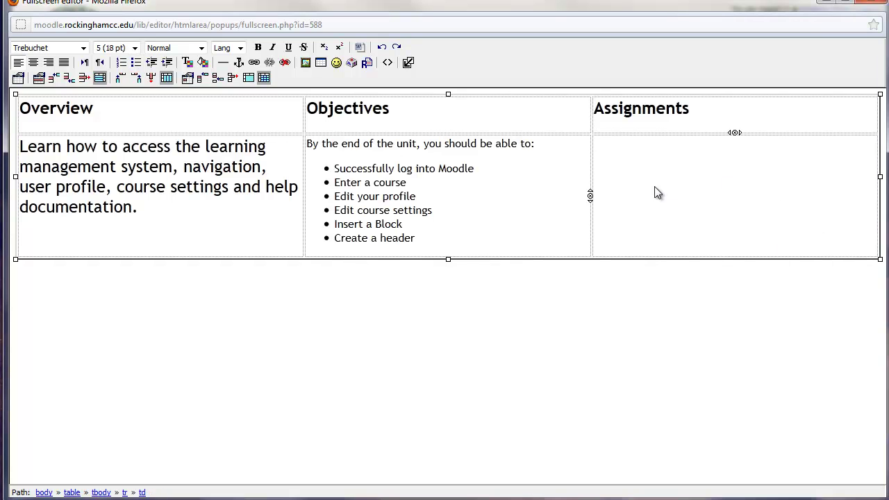
- Under Assignments, add the six-item numbered list from "Read the Welcome to Moodle Training item" to "Complete the Module 1 Assignment" and try restyling it as Normal
type("Read the Welcome to Moodle Training item Open, save, and print the Moodle Quick Start Guide Use the Moodle Questions forum to ask questions about Moodle Go through the Module 1 Presentation Read through the Module 1 Resources Complete the Module 1 Assignment")
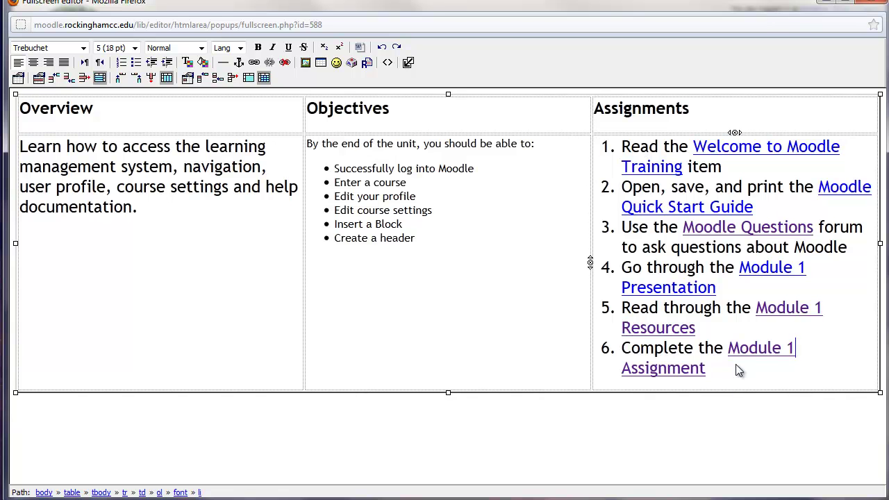
left_click_drag(729, 376, 606, 129)
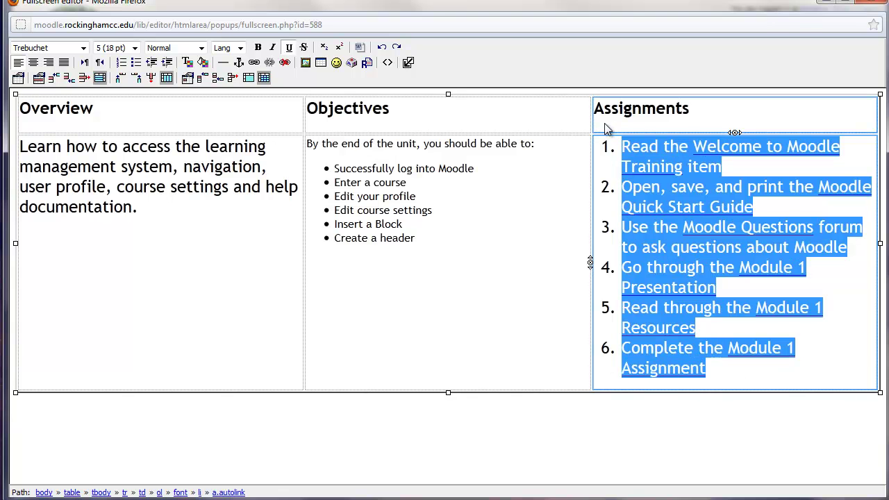
left_click(201, 48)
left_click(420, 263)
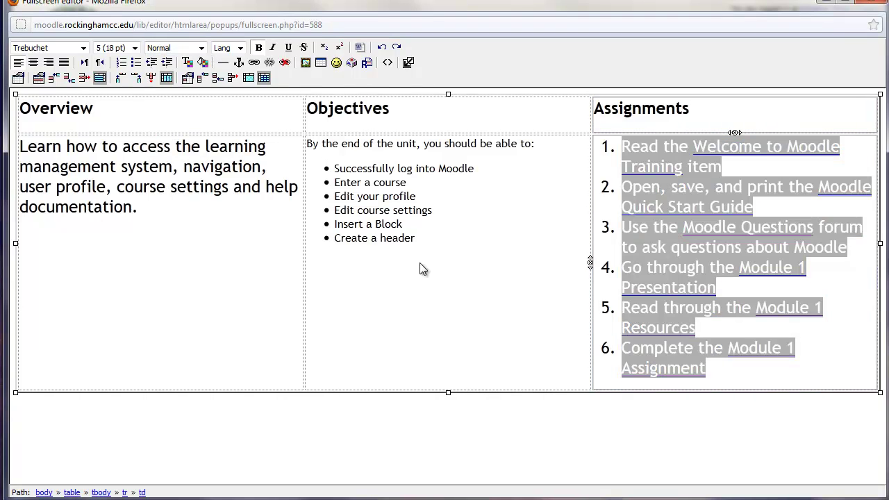
left_click(430, 252)
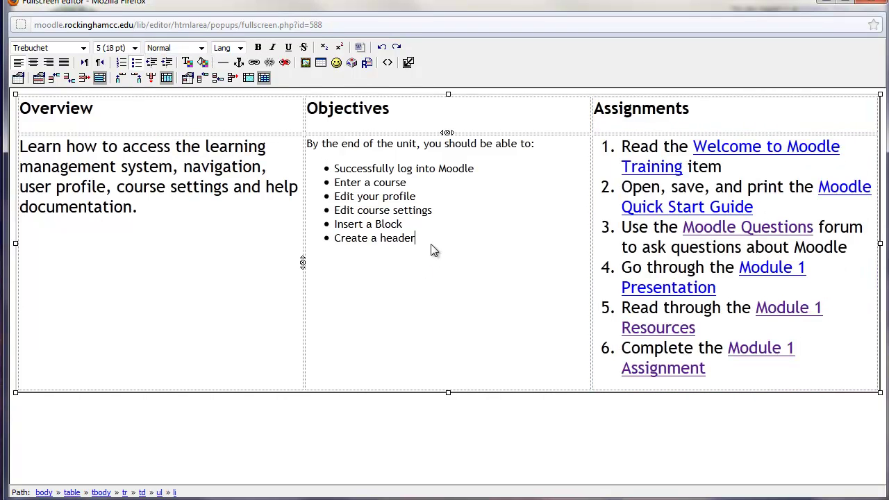
left_click(737, 373)
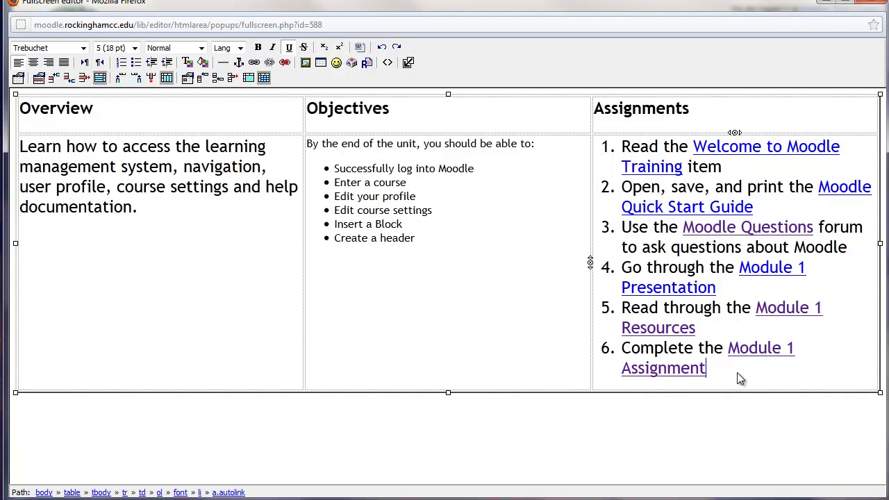
left_click_drag(737, 372, 668, 167)
left_click(790, 376)
- Close the full-screen editor and save the label, returning to the course
left_click(408, 63)
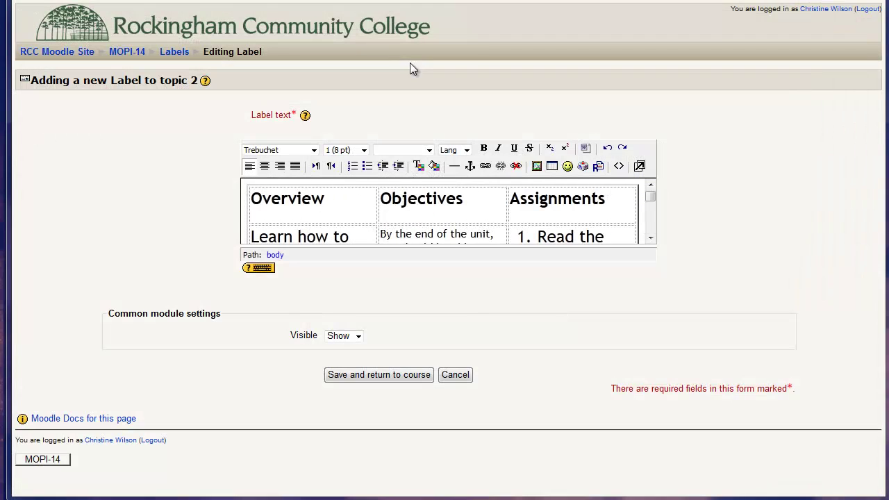
left_click(378, 373)
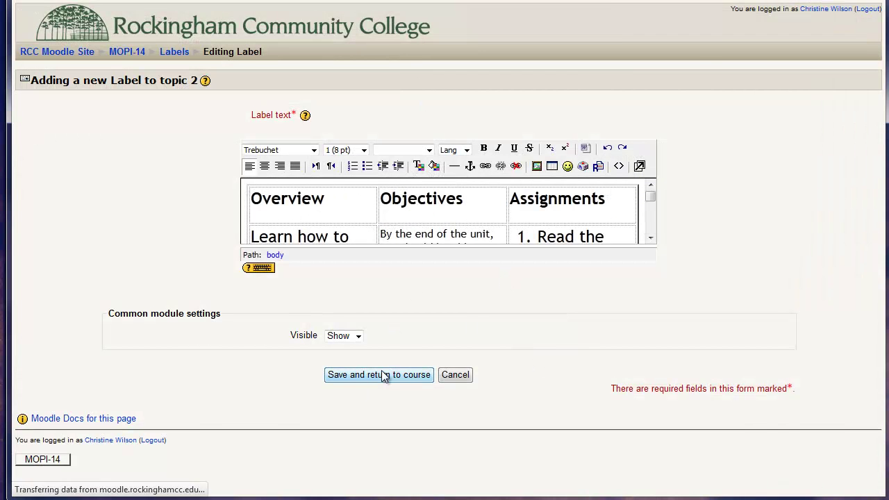
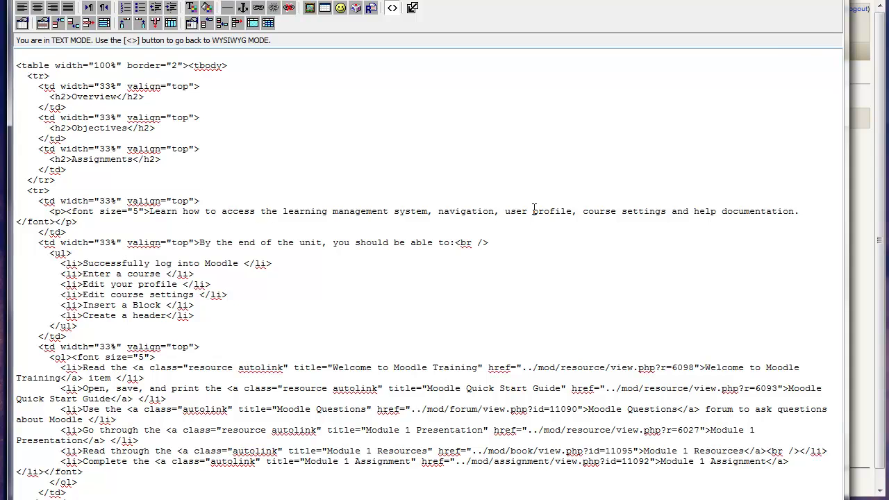
- Try to remove the opening font size tags before the Overview description and the Assignments list in the HTML source
left_click_drag(141, 211, 72, 212)
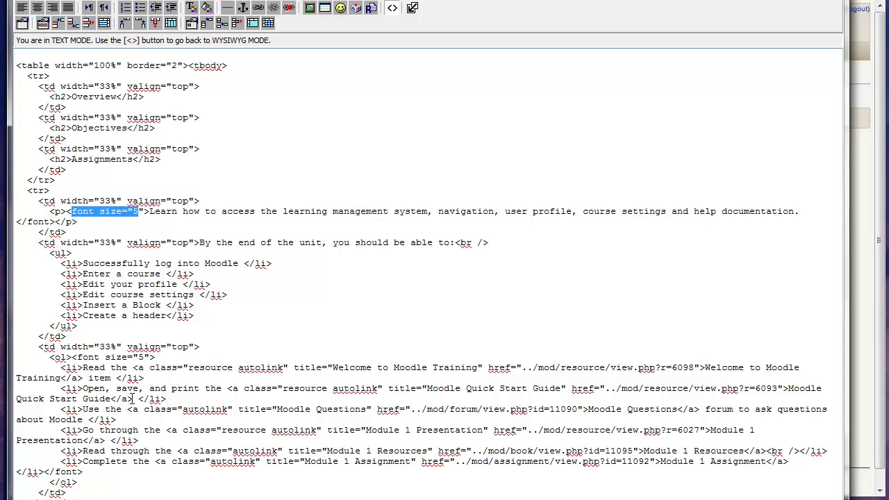
left_click_drag(150, 357, 75, 357)
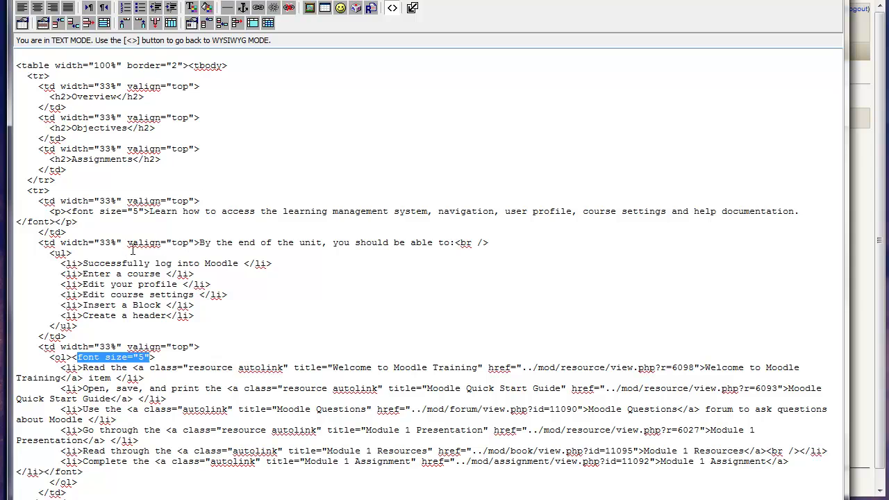
left_click_drag(149, 212, 72, 213)
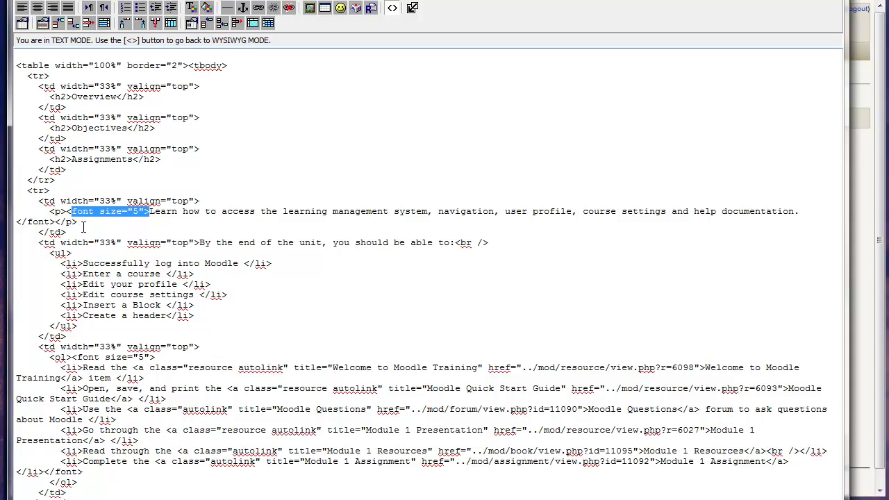
key("Delete")
left_click_drag(156, 347, 72, 353)
key("Delete")
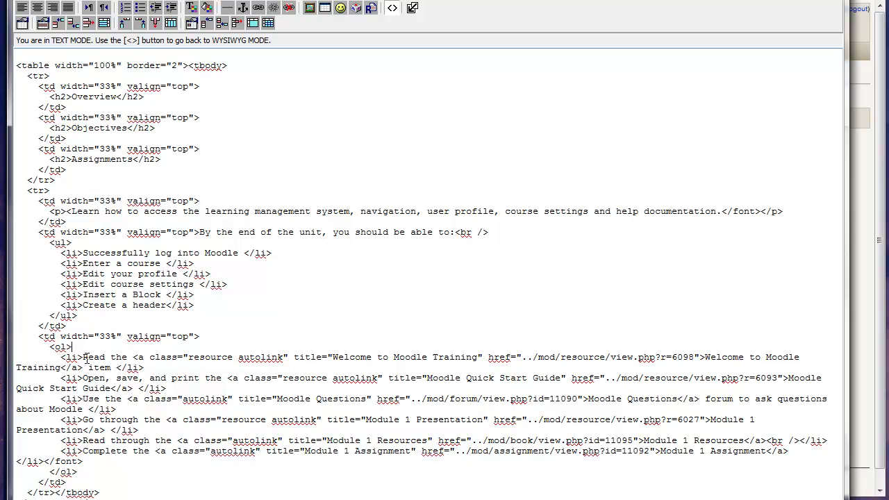
left_click(393, 8)
- Undo the font tag removals to restore the Overview description, and recheck the table's HTML source
left_click(137, 155)
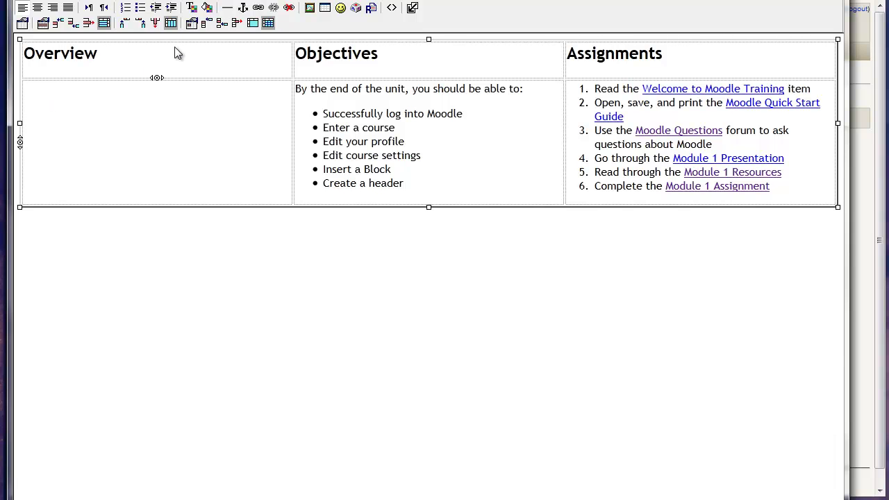
type("Learn how to access the learning management system, navigation, user profile, course settings and help documentation.")
left_click_drag(180, 152, 24, 91)
key("Right")
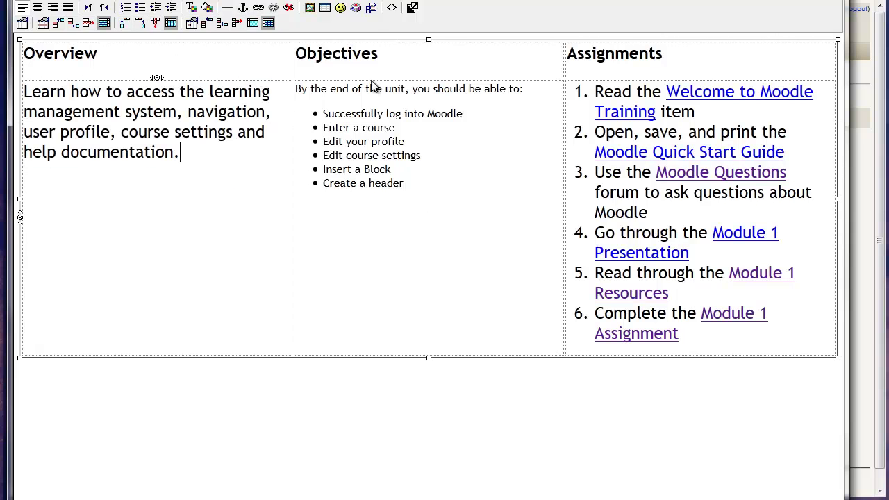
left_click(386, 10)
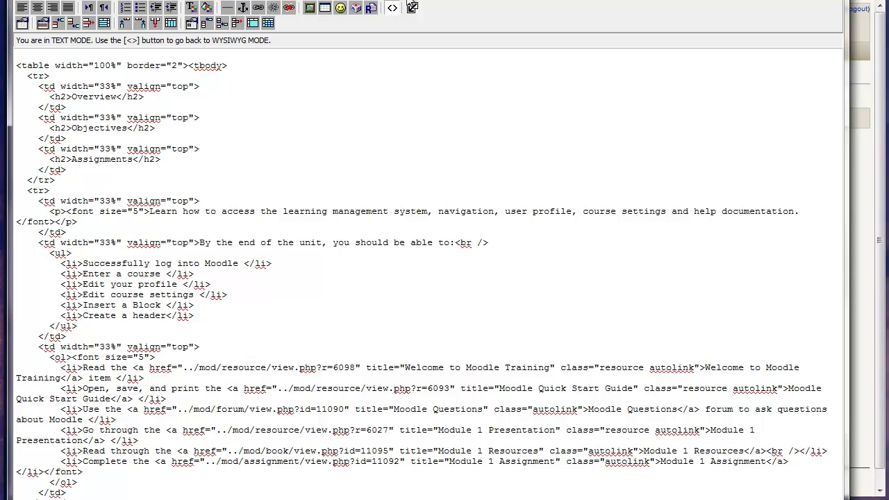
left_click(392, 8)
left_click_drag(181, 152, 25, 91)
left_click(31, 92)
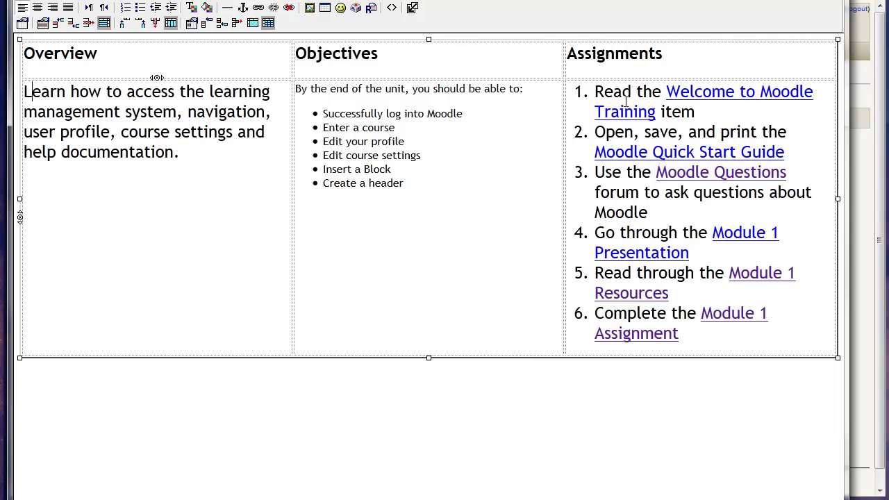
- In the HTML source, delete the opening and closing font tags around the Overview description, keeping its paragraph tags
left_click(393, 8)
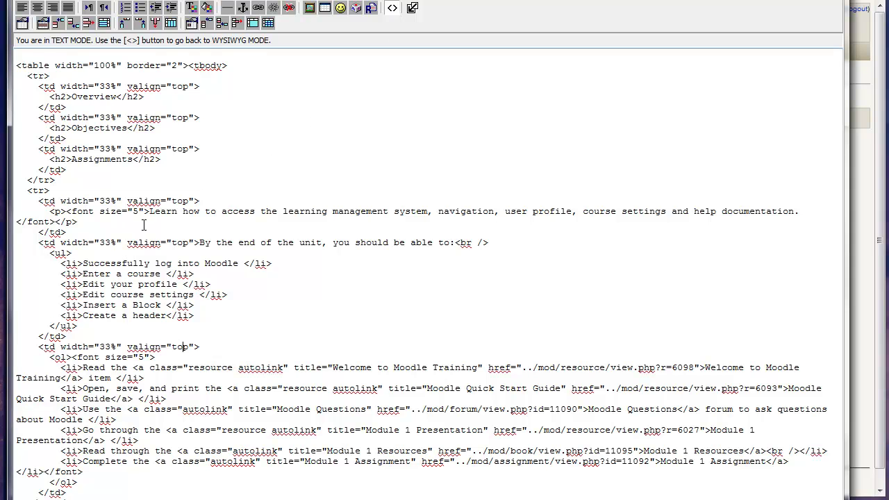
left_click_drag(150, 212, 408, 211)
left_click(177, 213)
left_click_drag(149, 212, 67, 212)
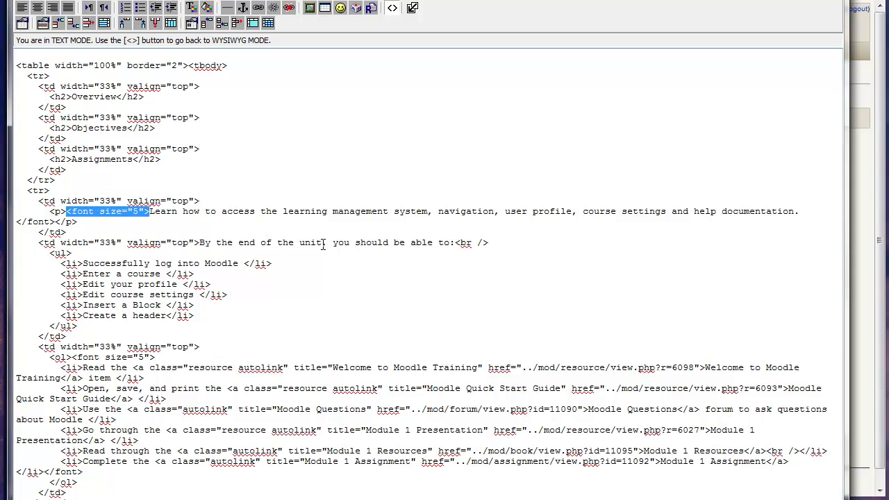
key("Delete")
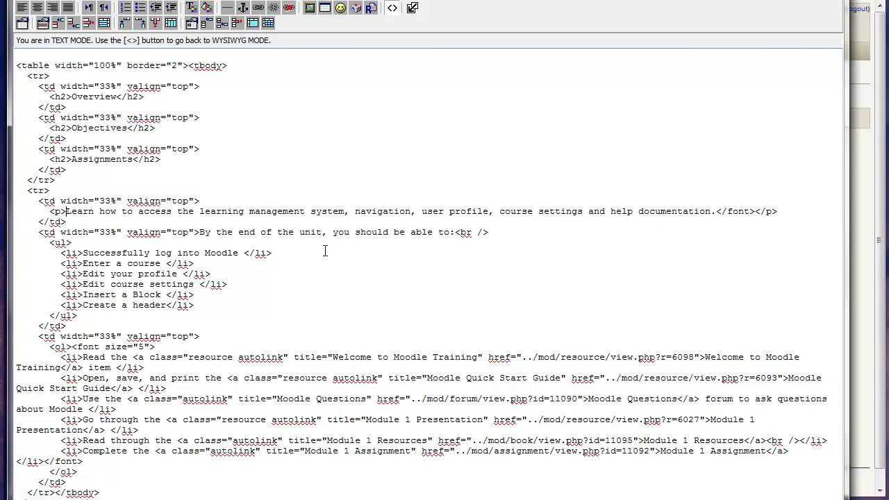
left_click_drag(756, 211, 715, 211)
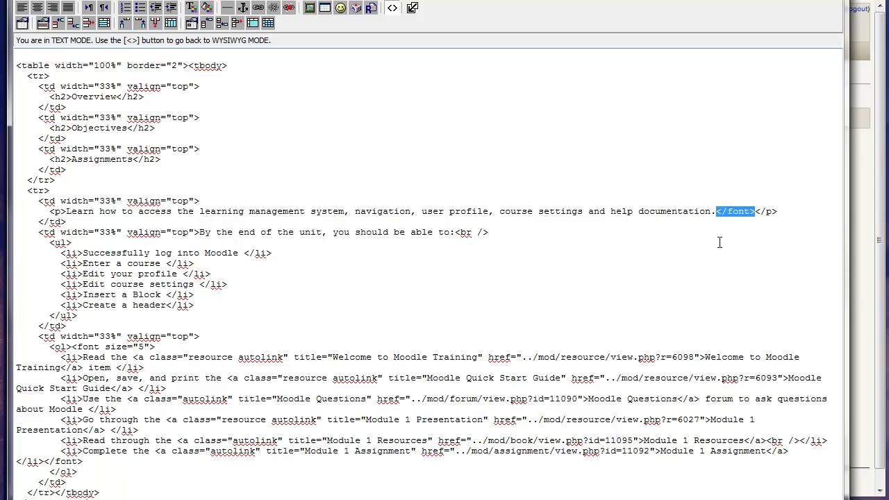
key("Delete")
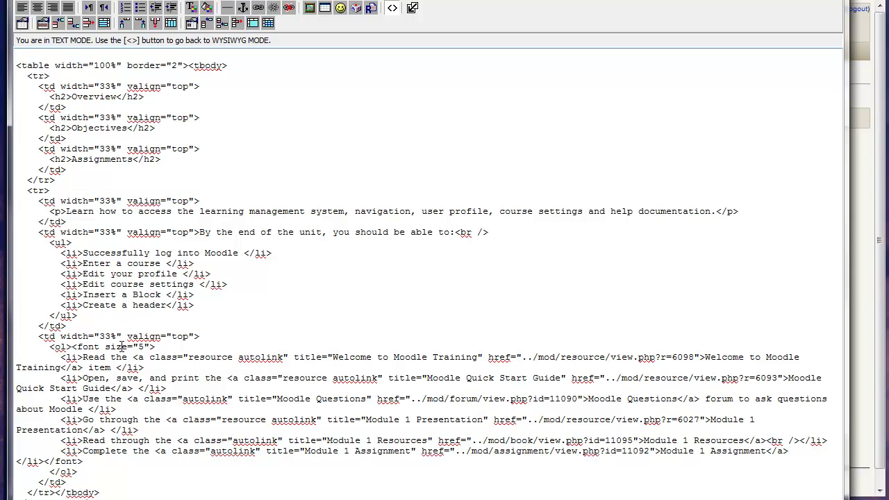
- Delete the opening and closing font tags around the Assignments list items in the source and return to the formatted view
left_click_drag(155, 347, 72, 347)
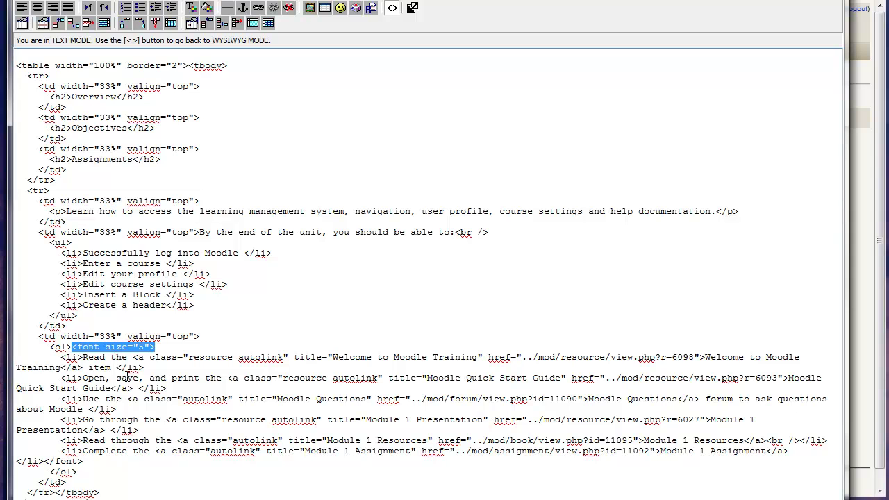
key("Delete")
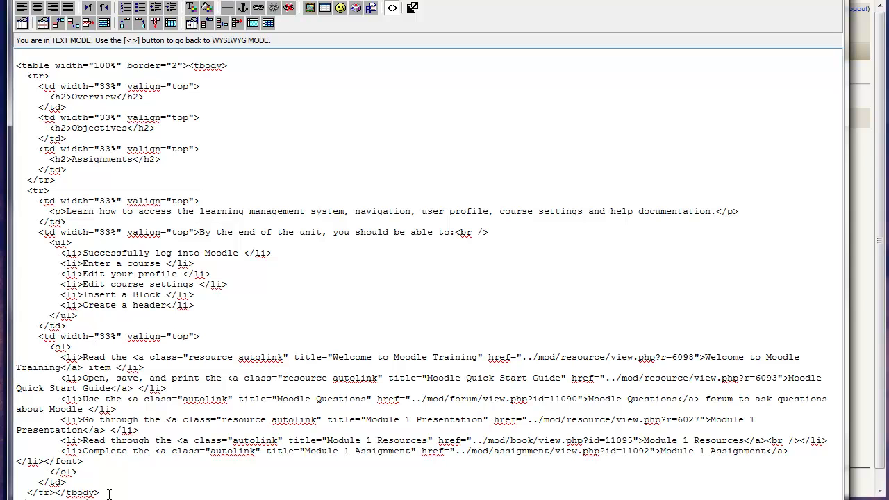
left_click_drag(94, 461, 43, 462)
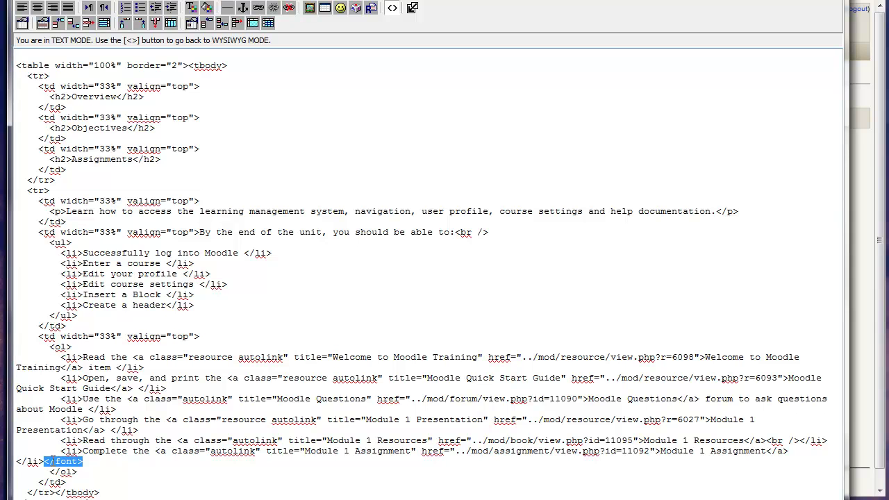
key("BackSpace")
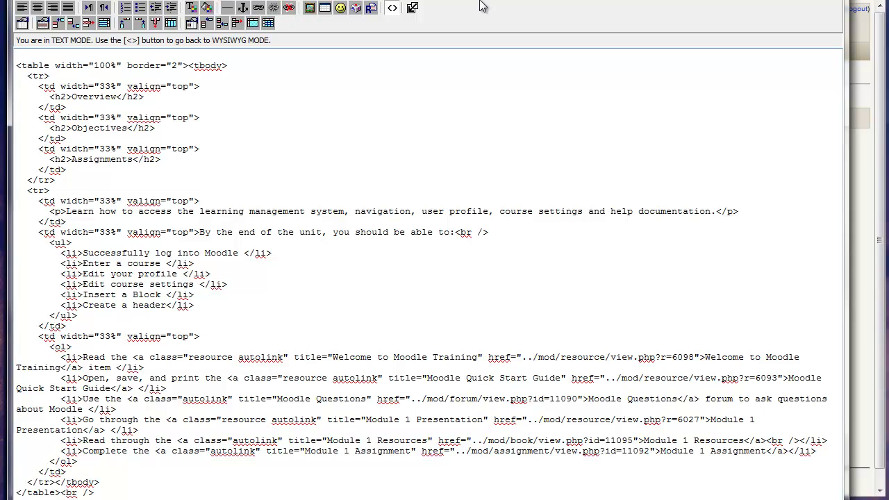
left_click(390, 9)
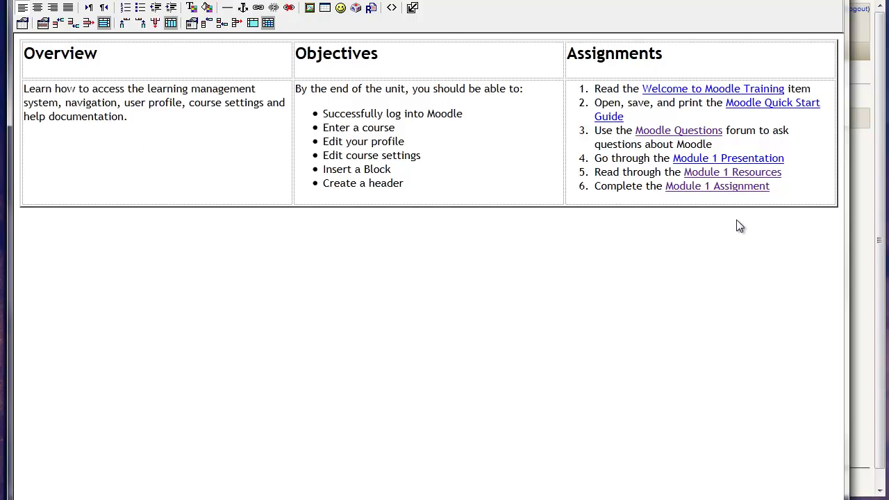
- In the title row's properties, set the text alignment to Center and the vertical alignment to Middle
left_click(677, 73)
left_click_drag(712, 51, 174, 75)
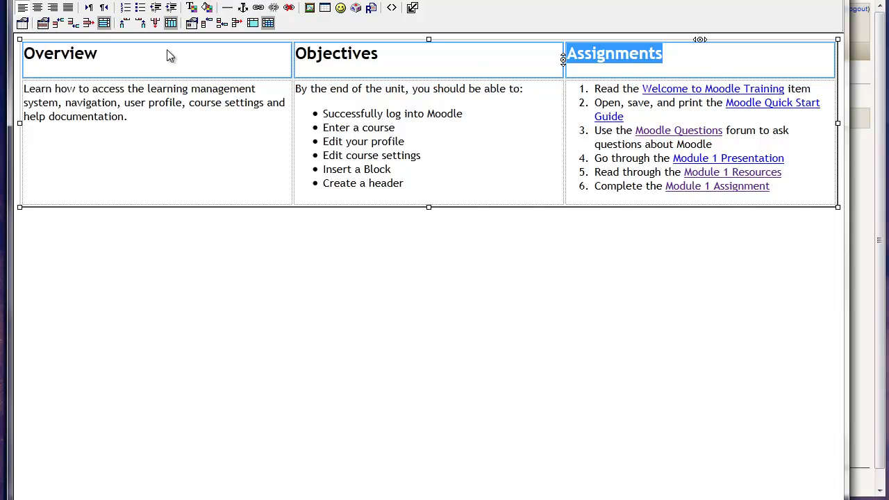
left_click(43, 25)
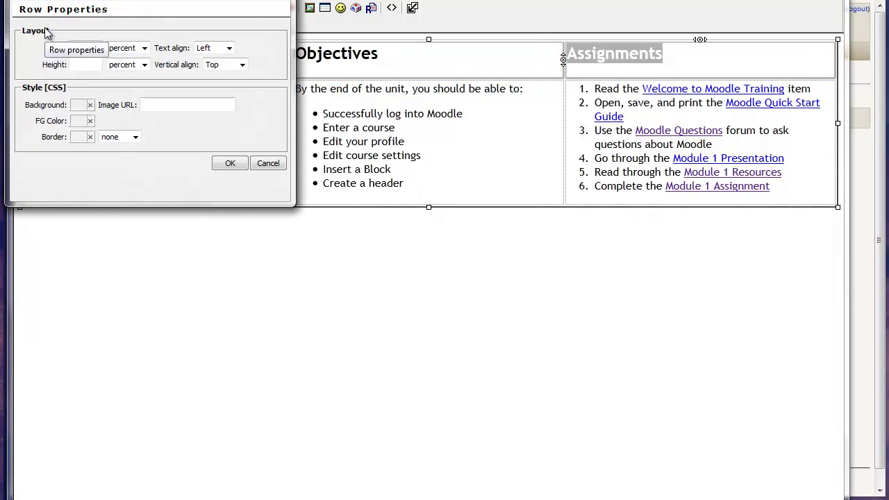
left_click_drag(463, 321, 352, 167)
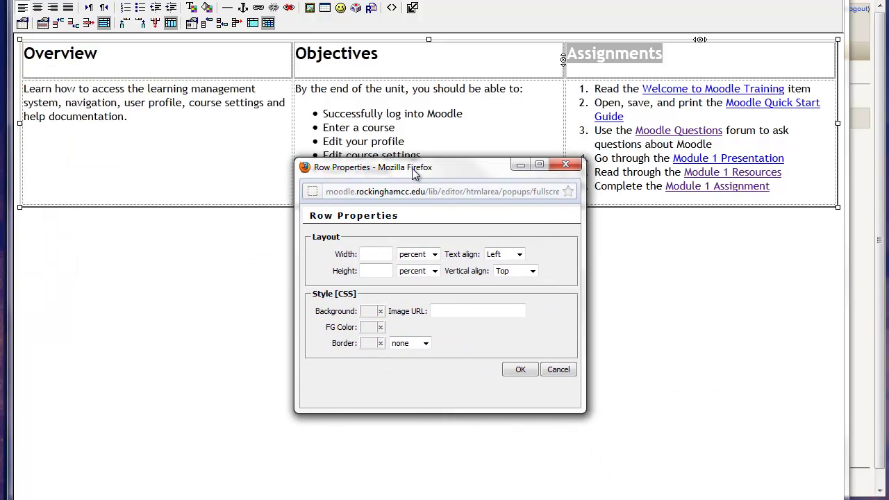
left_click(520, 254)
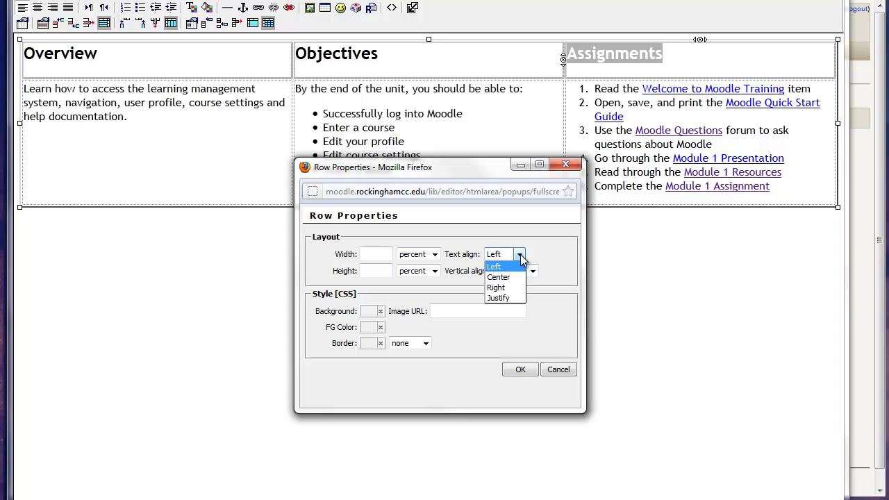
left_click(505, 277)
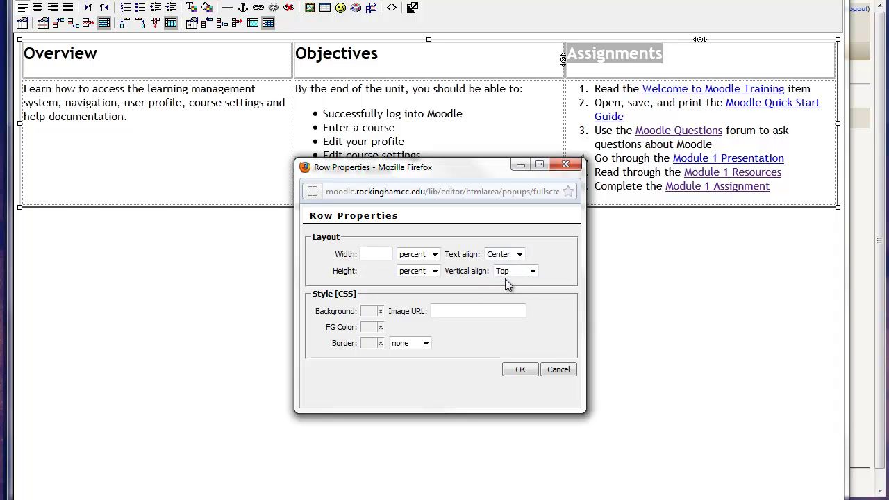
left_click(532, 270)
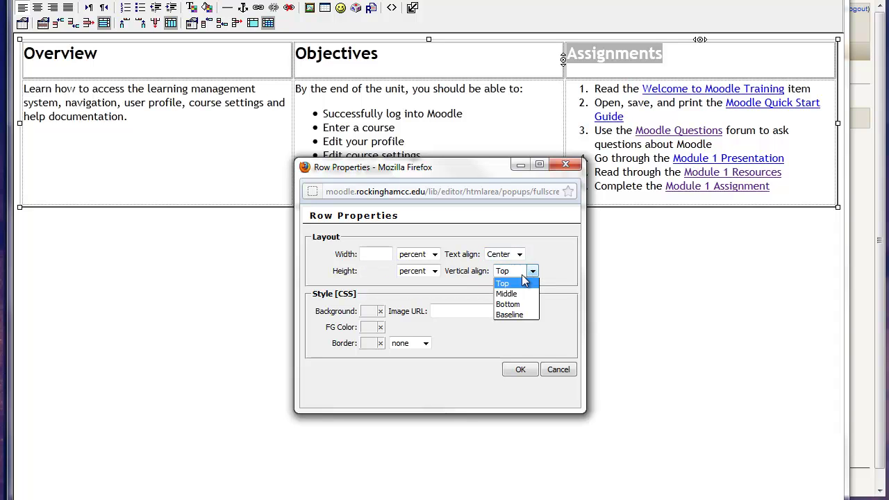
left_click(510, 294)
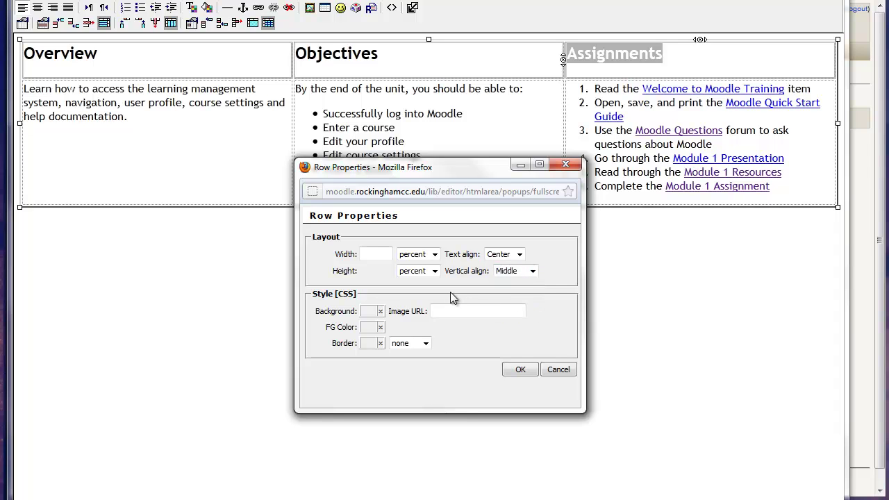
- Set the title row's background colour to purple and apply the row properties
left_click(380, 312)
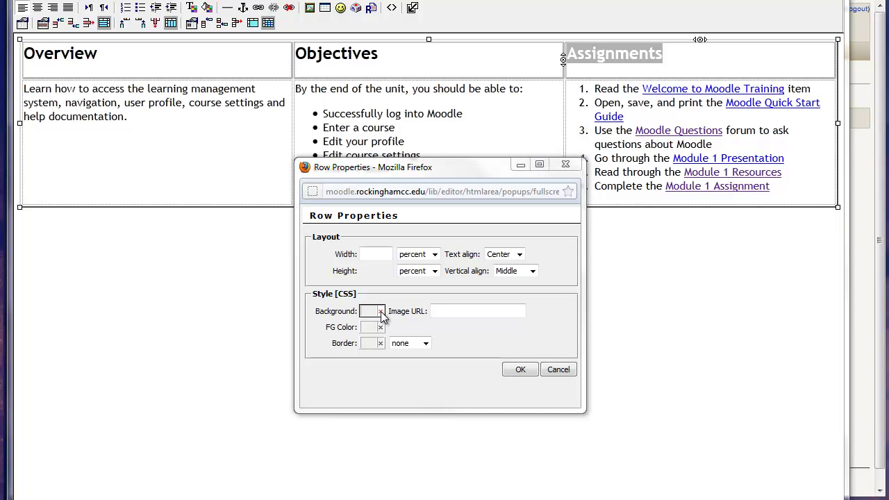
left_click_drag(62, 211, 186, 206)
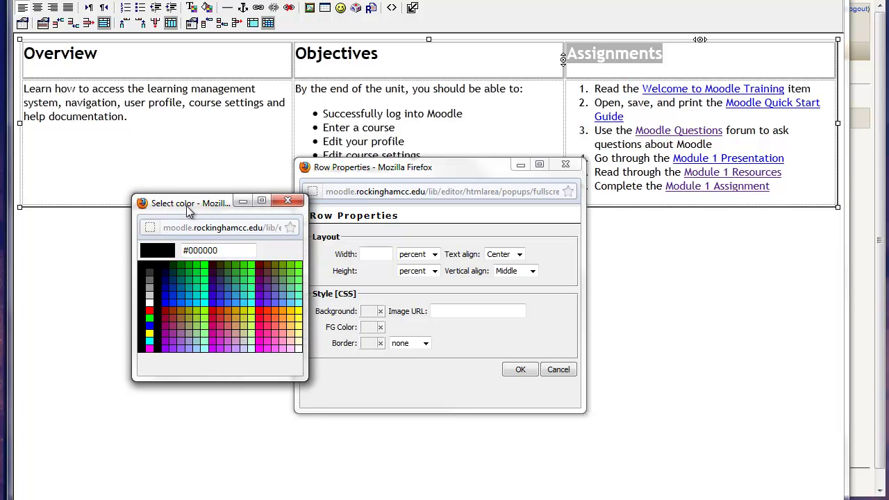
left_click(261, 302)
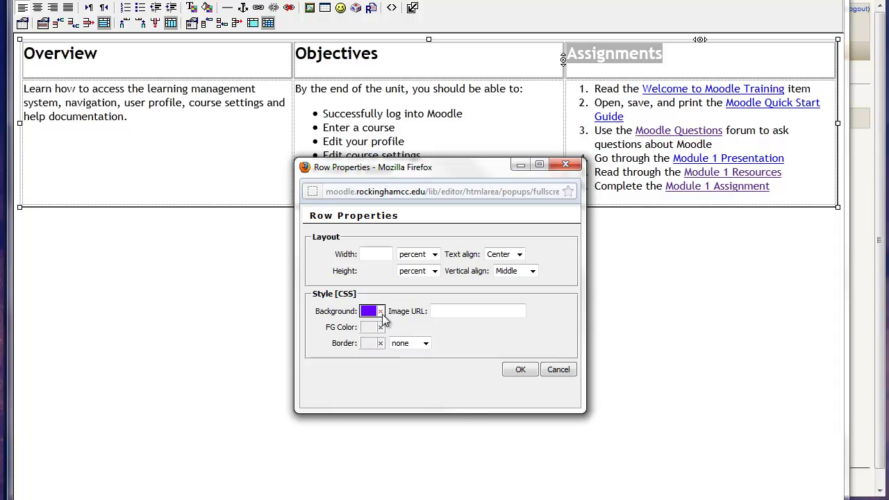
left_click(517, 373)
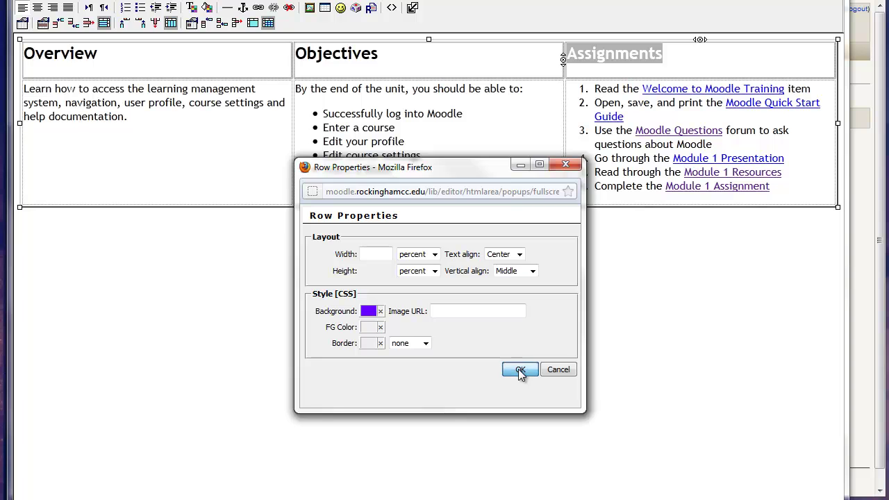
- Set the text colour of the Overview, Objectives and Assignments titles to white
left_click(701, 63)
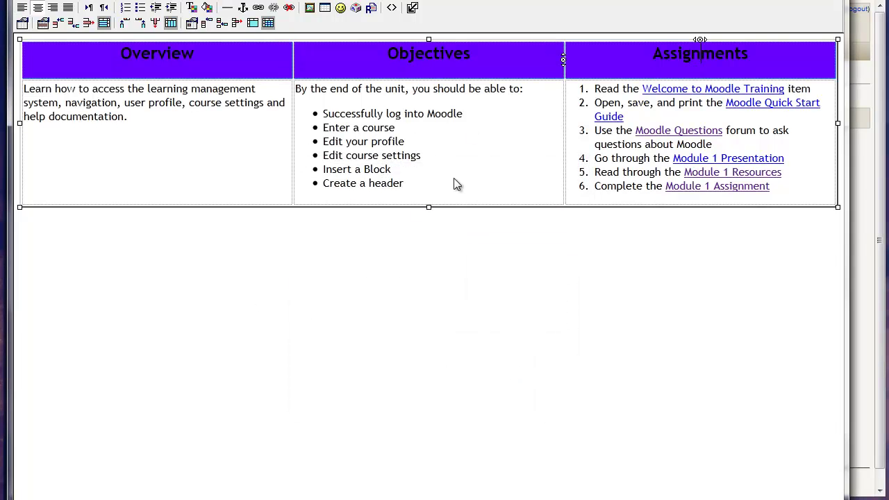
left_click_drag(769, 50, 613, 49)
left_click_drag(118, 53, 197, 60)
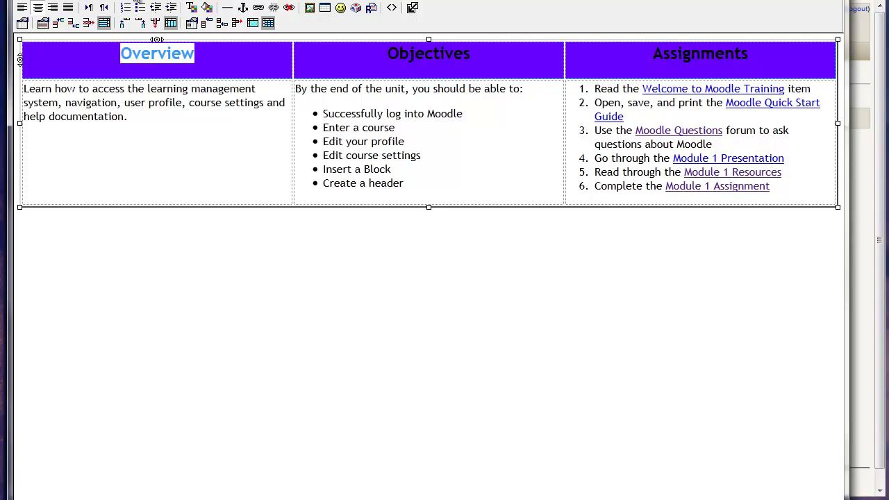
left_click(192, 10)
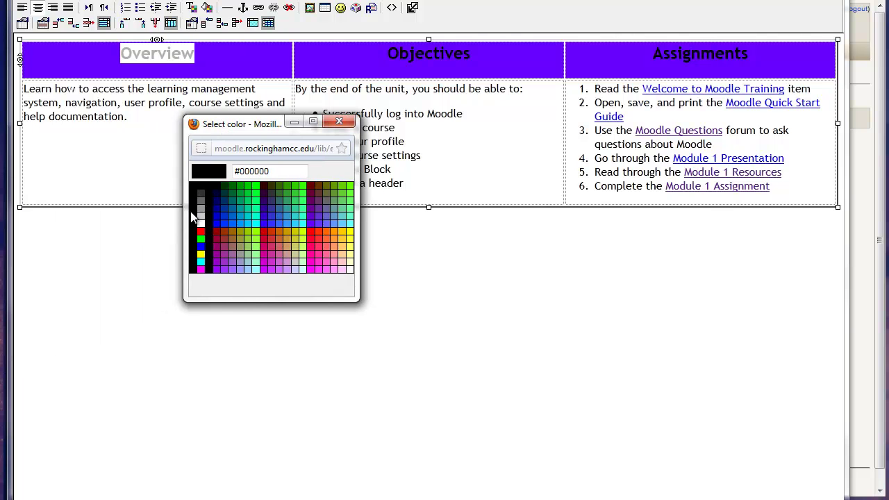
left_click(202, 225)
left_click_drag(472, 53, 340, 62)
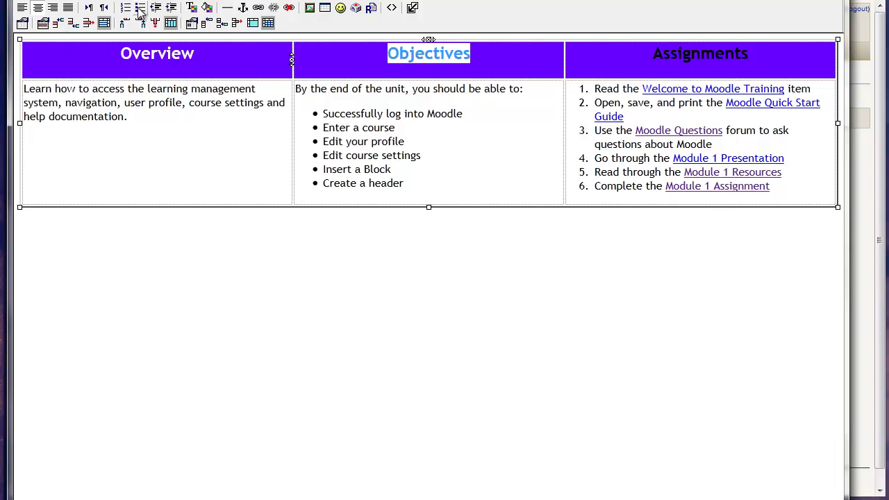
left_click(191, 8)
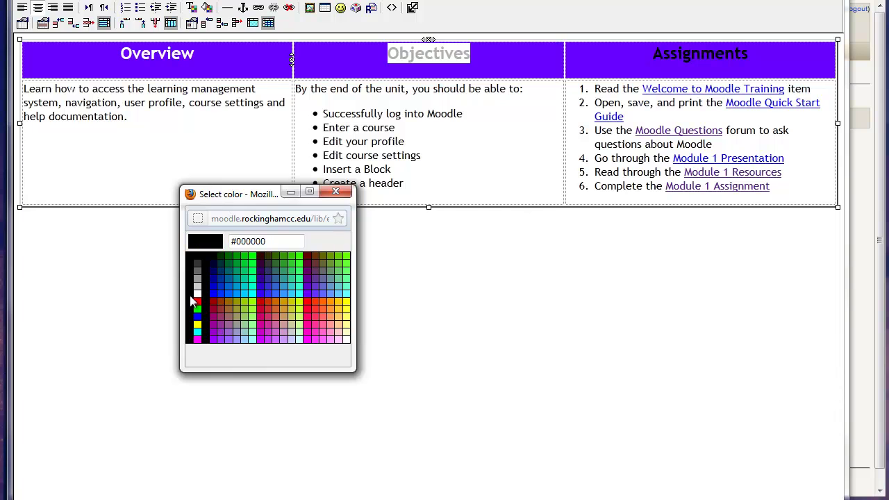
left_click(191, 305)
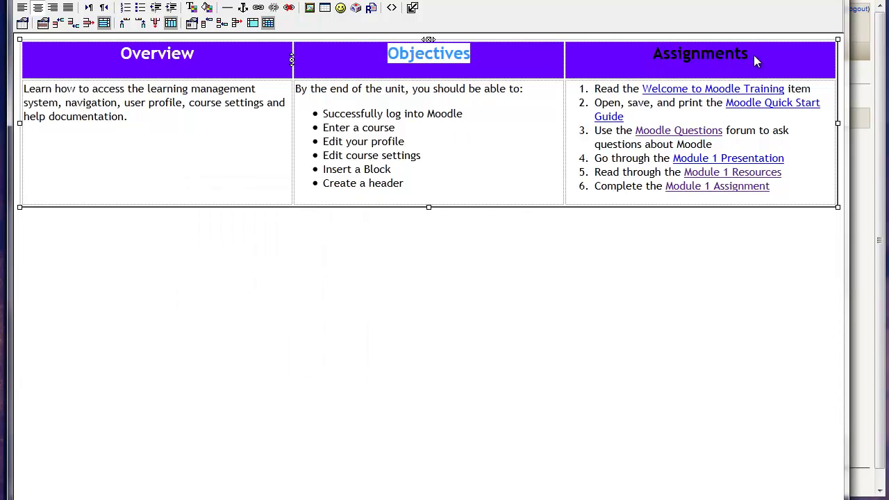
left_click_drag(753, 55, 621, 61)
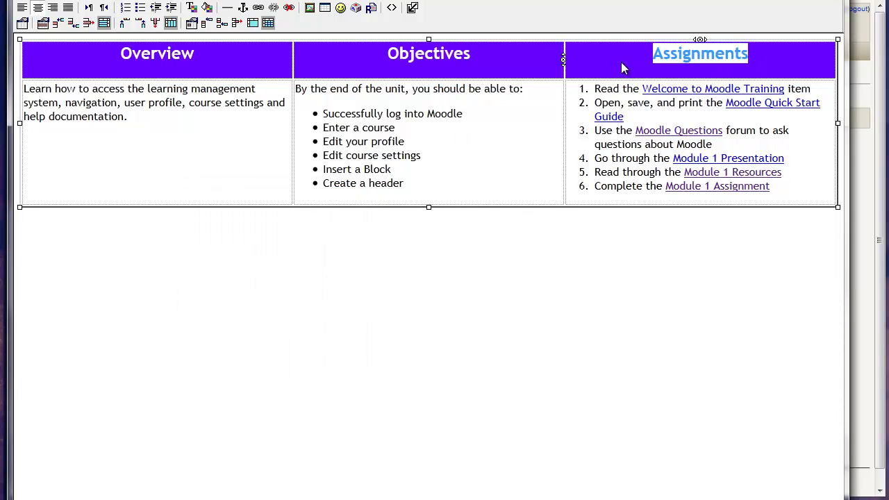
left_click(191, 9)
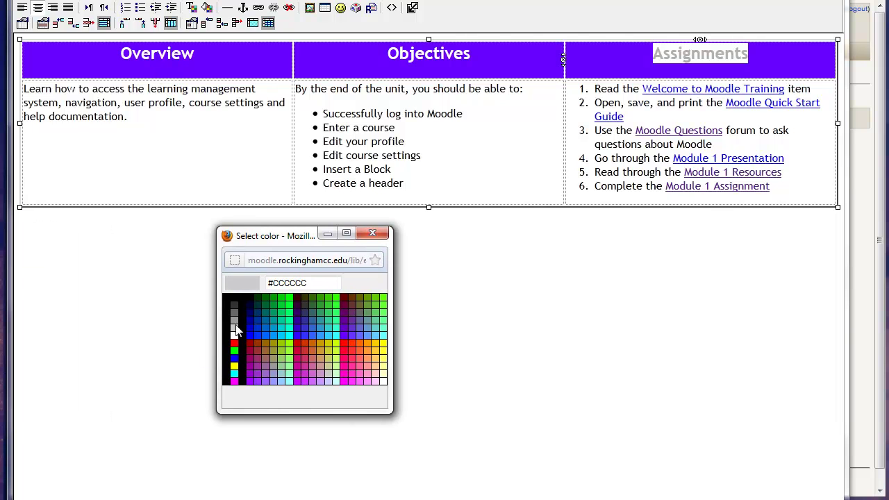
left_click(235, 335)
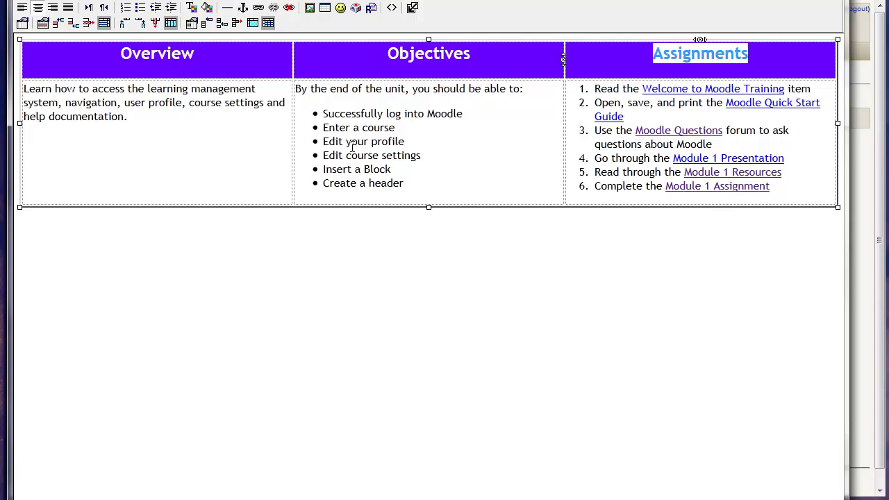
- Close the enlarged editor and save the label, returning to the course page
left_click(413, 8)
left_click(390, 416)
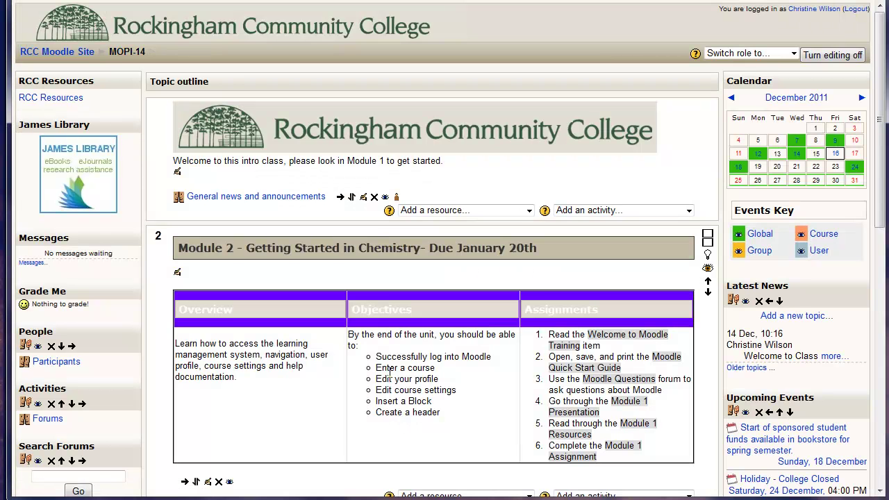
scroll(391, 373, "down", 3)
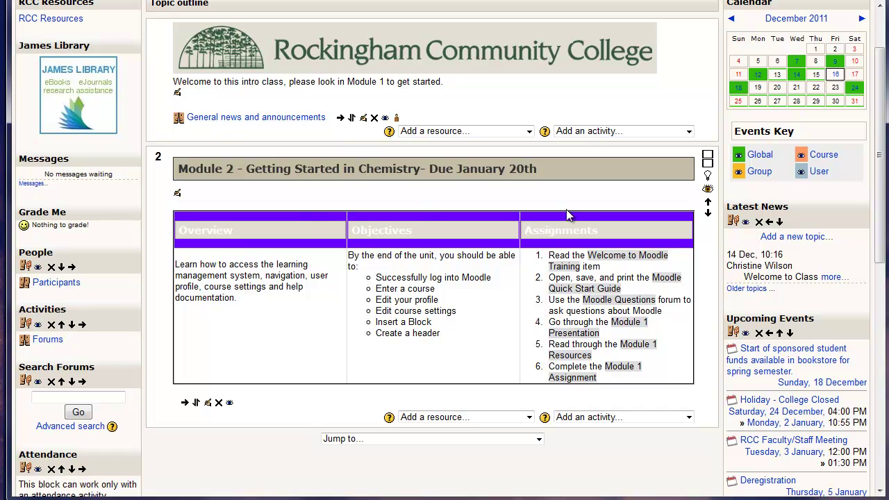
- Reopen the label, change the three column titles back to black text, and save it to the course
left_click(207, 404)
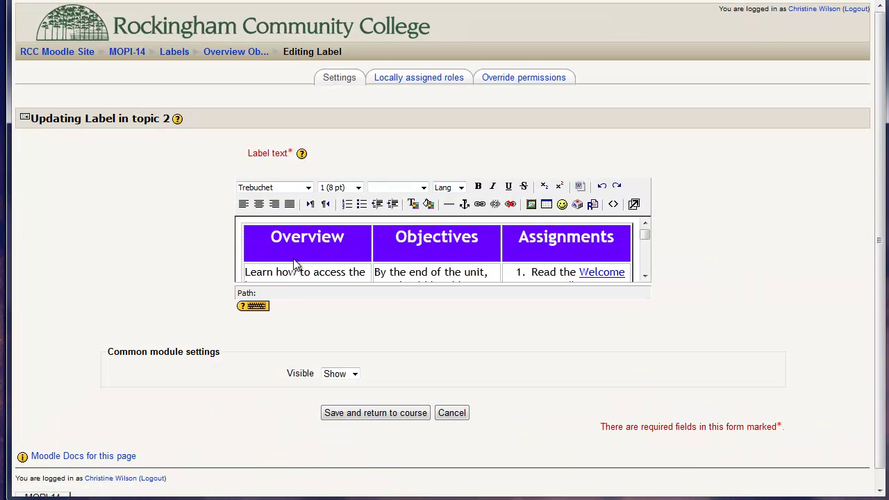
left_click_drag(621, 237, 518, 240)
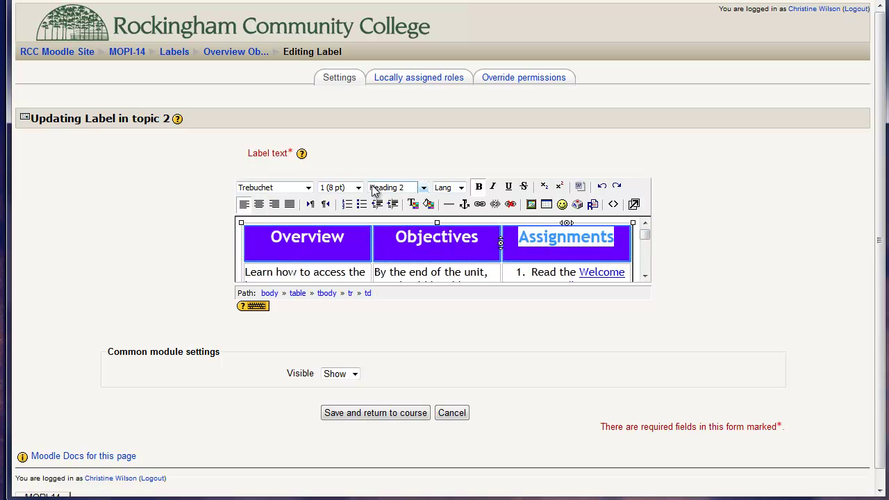
left_click(412, 204)
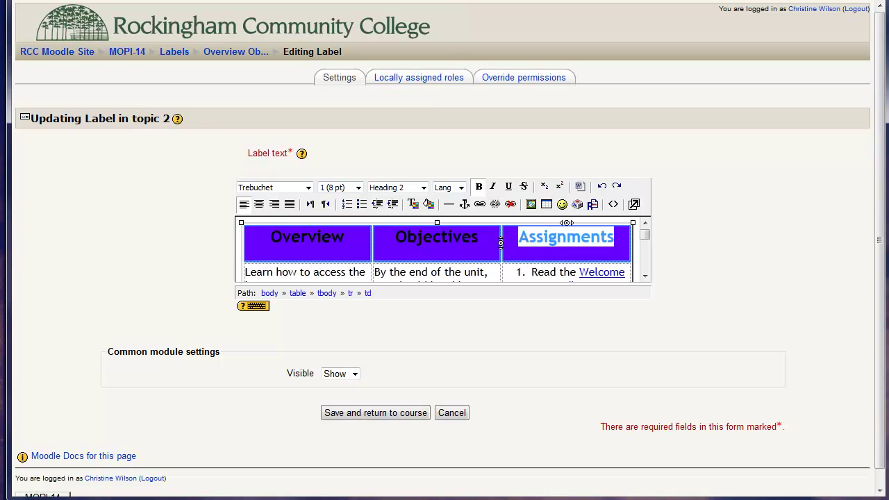
left_click(475, 236)
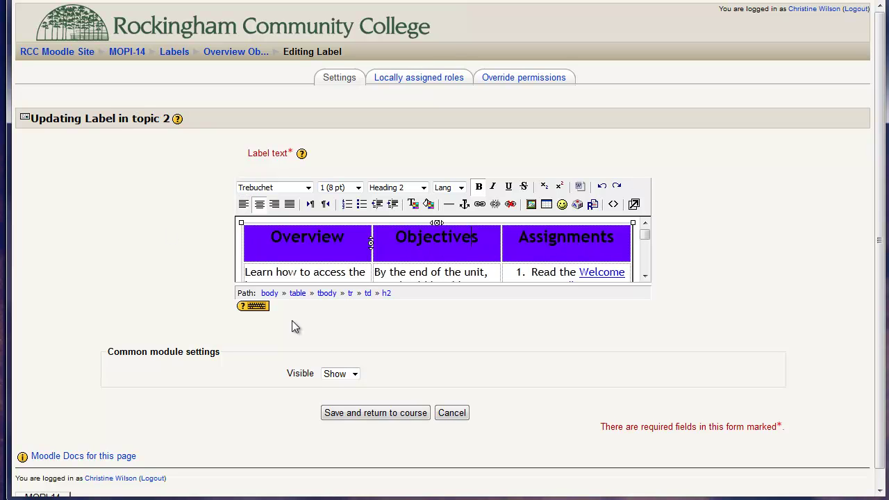
left_click(375, 414)
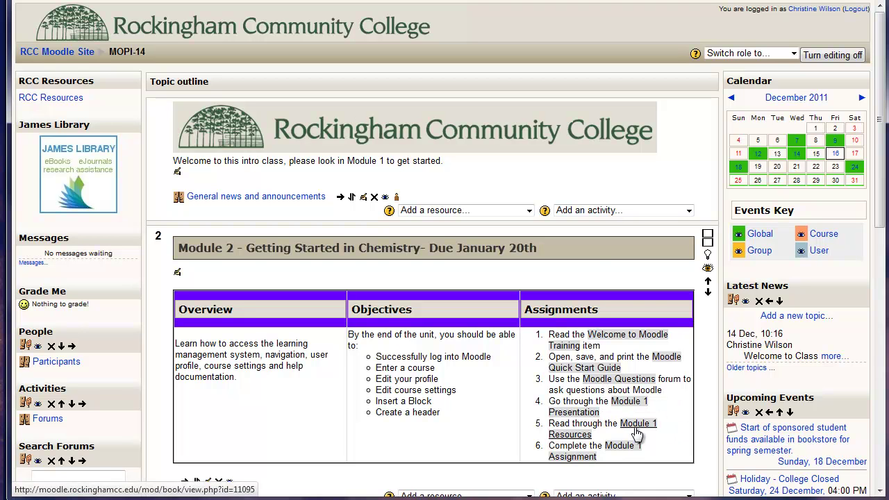
- Reopen the label in the enlarged editor and insert the paragraph starting "Inside you will find everything required to successfully complete Week 2." below the table
scroll(604, 438, "down", 2)
scroll(590, 437, "up", 2)
scroll(294, 344, "down", 2)
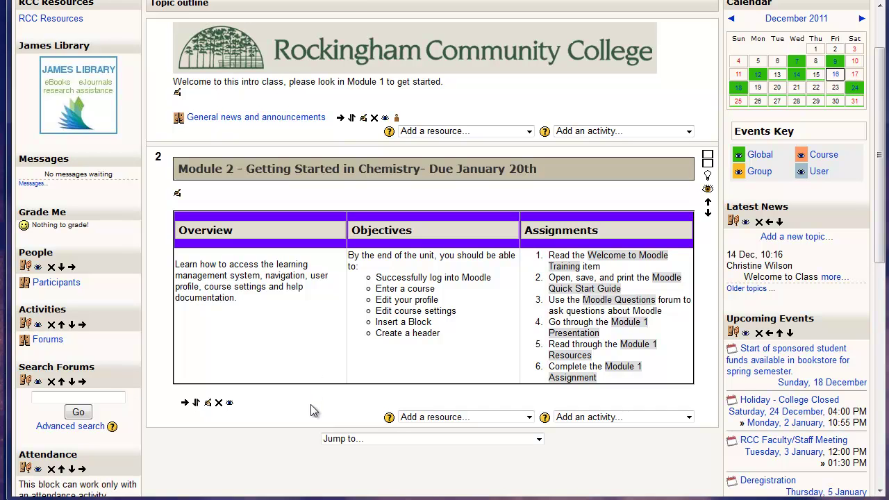
scroll(289, 452, "down", 1)
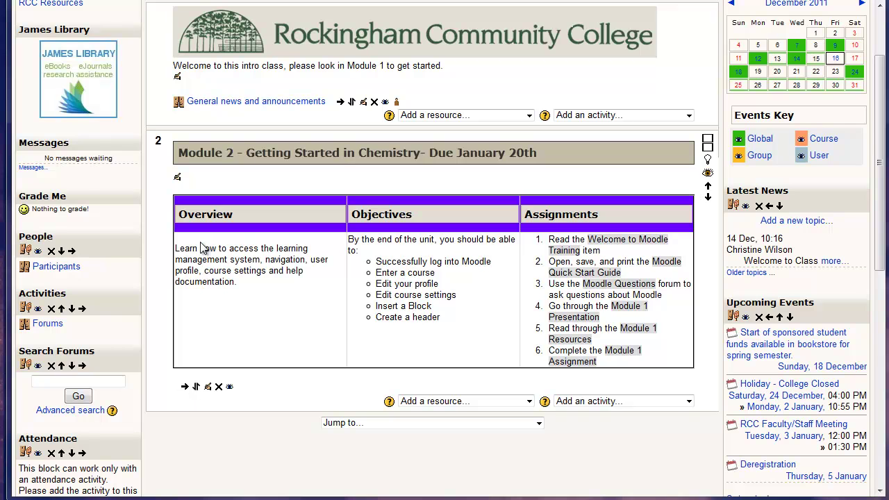
left_click(209, 388)
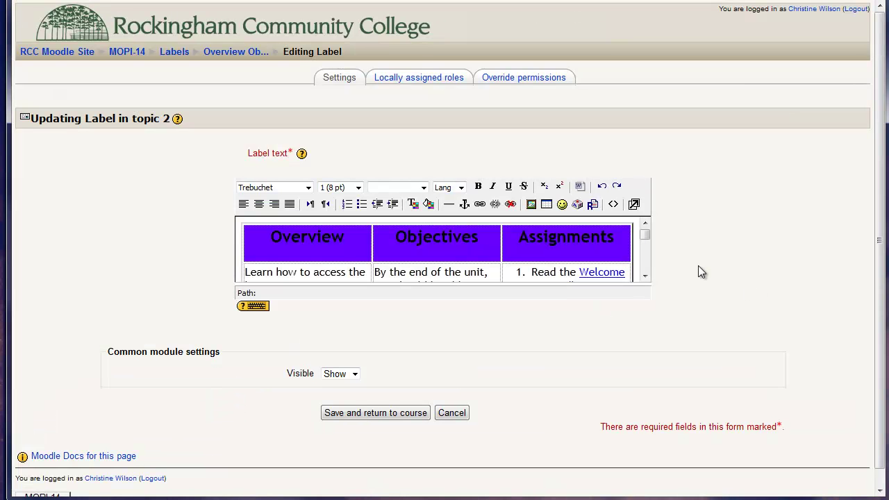
left_click(634, 204)
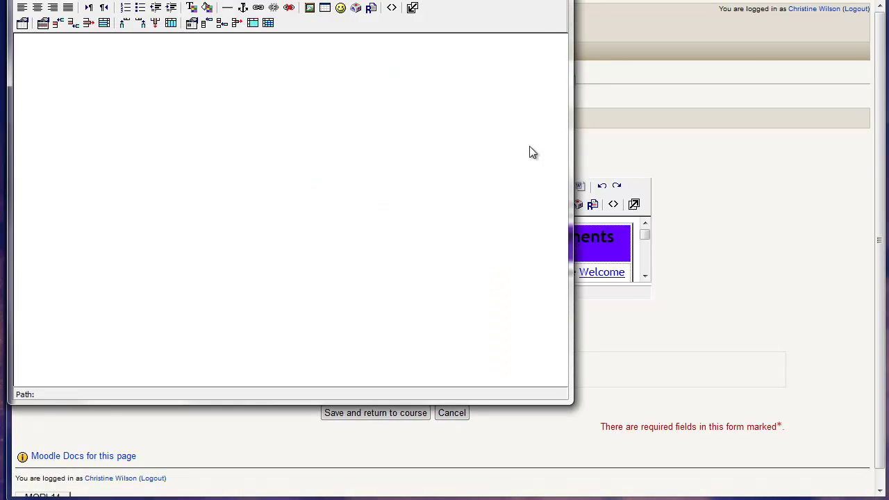
left_click_drag(569, 403, 751, 453)
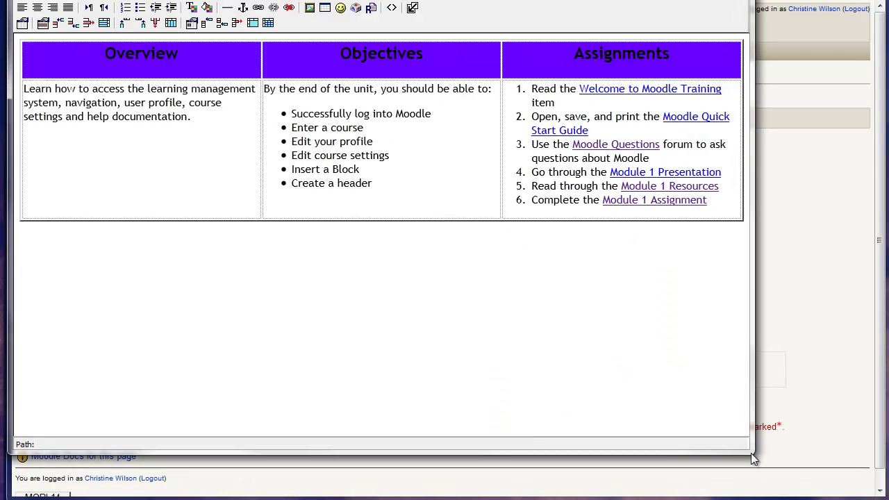
left_click(741, 283)
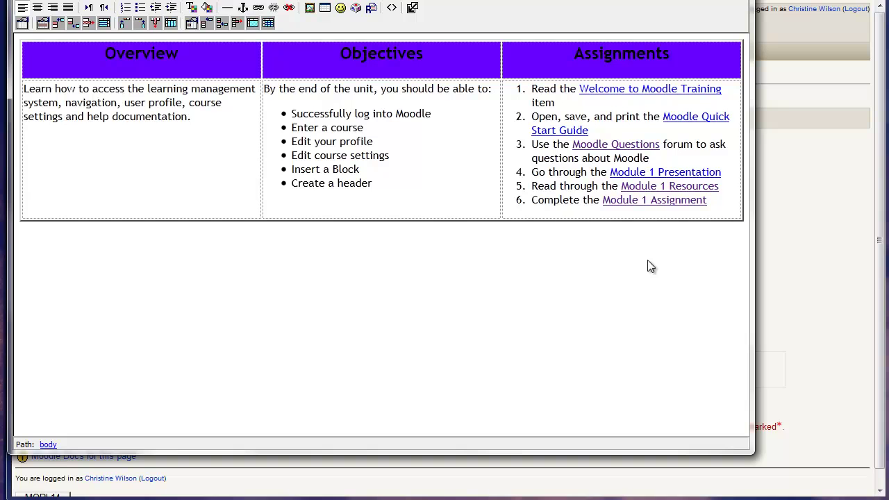
type("Inside you will find everything required to successfully complete Week 2. Week 2 is due by 5:00 p.m. on Tuesday, May 31, 2011. Please don't wait until the last day to complete your work. Problems with the internet are not an acceptable reason as to why you can't turn your work in on time. You will lose 10 points per day late, and no work will be accepted that is more than 3 days late. By the way, 5:01 on Tuesday will lose 10 points, so turn your work in early!")
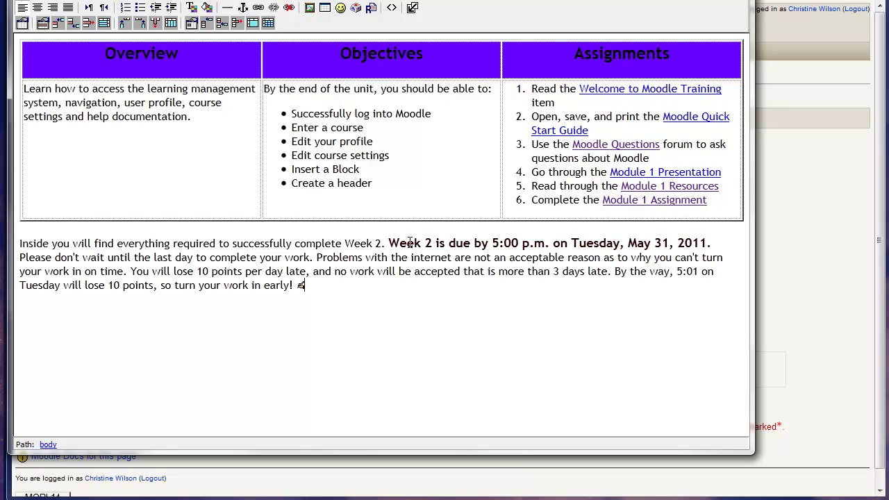
- Change the due date in the bold sentence below the table to Thursday, January 20, 2012
left_click_drag(699, 243, 706, 243)
type("2")
left_click_drag(338, 1, 387, 1)
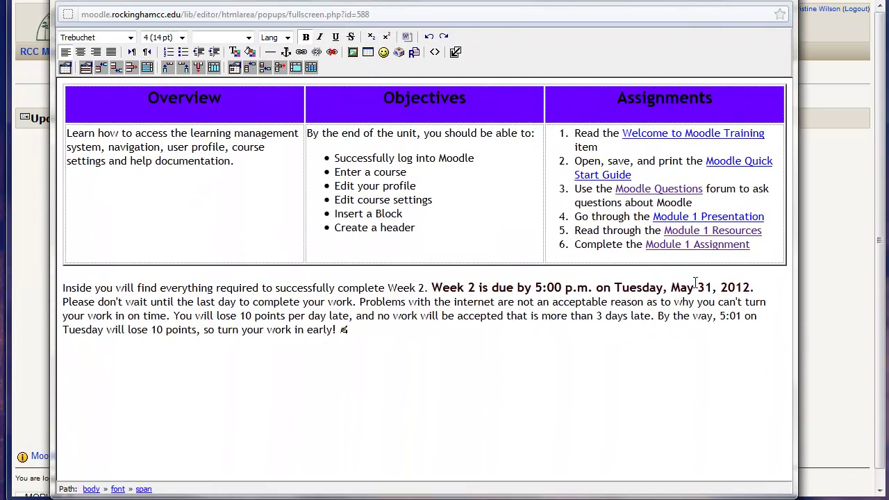
left_click_drag(716, 287, 671, 287)
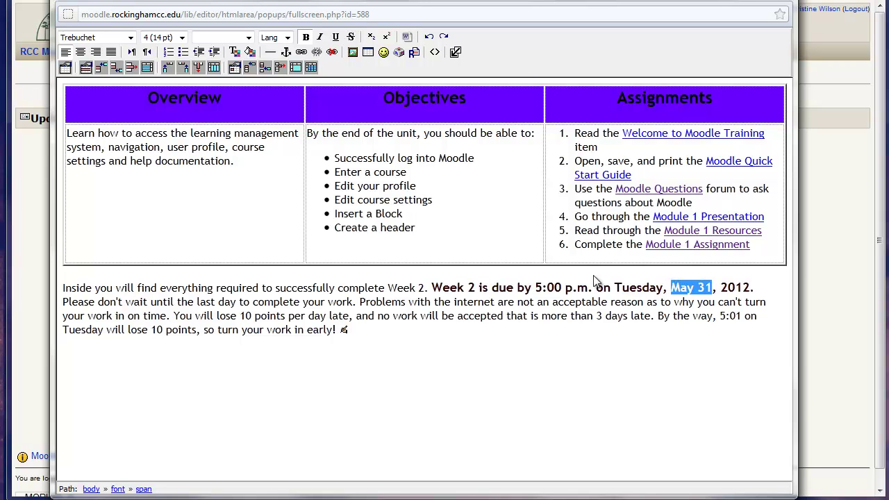
type("January 20")
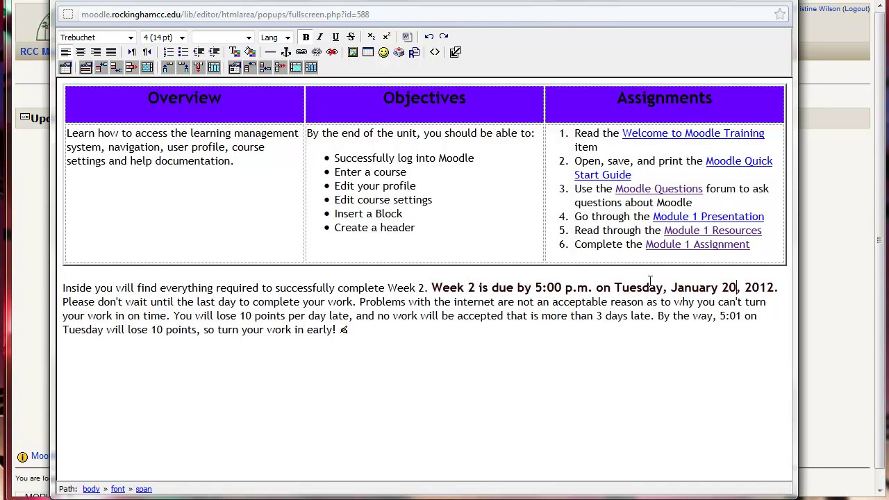
left_click_drag(642, 287, 623, 287)
type("hurs")
- Delete the stray edit icon at the end of the due-date paragraph and save the label to the course
left_click(444, 345)
key("BackSpace")
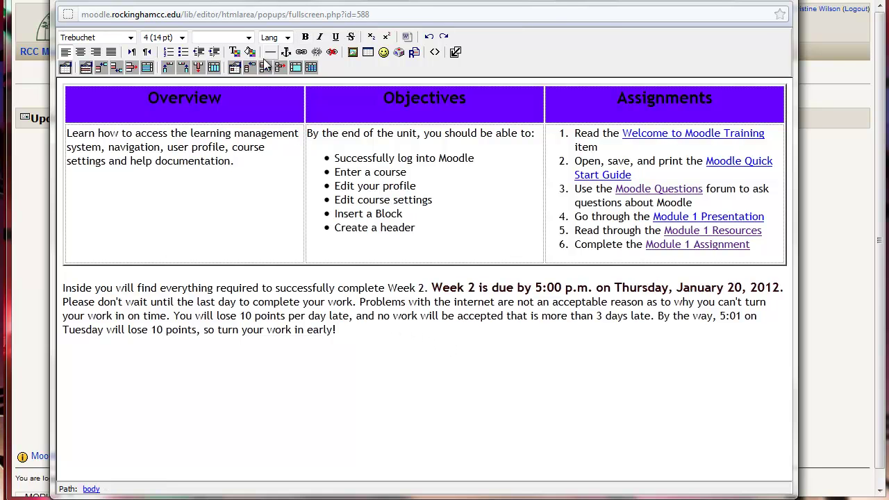
left_click(455, 53)
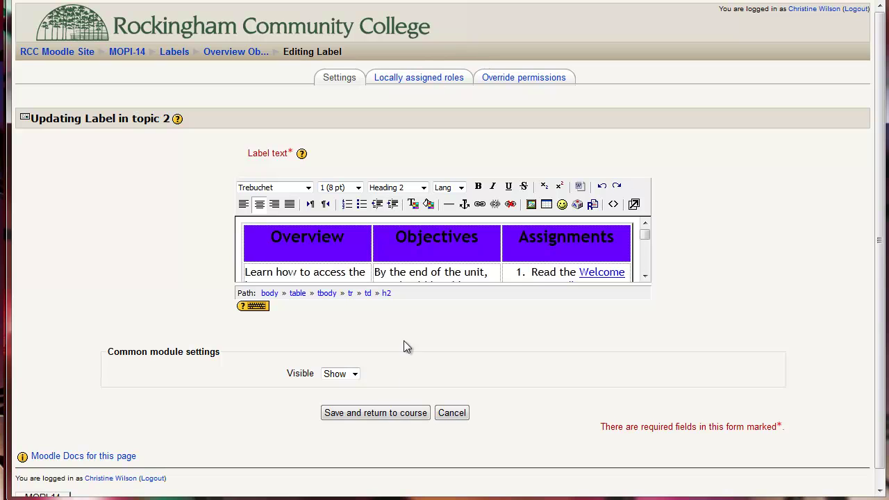
left_click(390, 417)
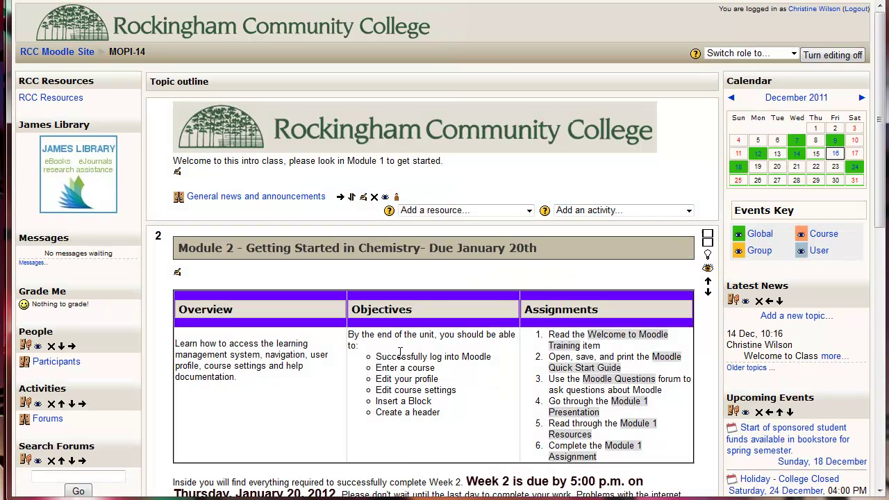
scroll(401, 353, "down", 2)
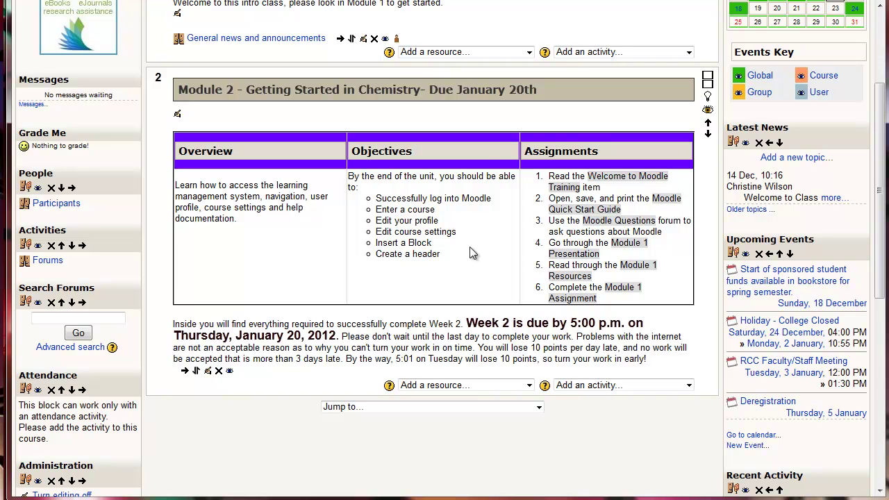
scroll(485, 243, "up", 2)
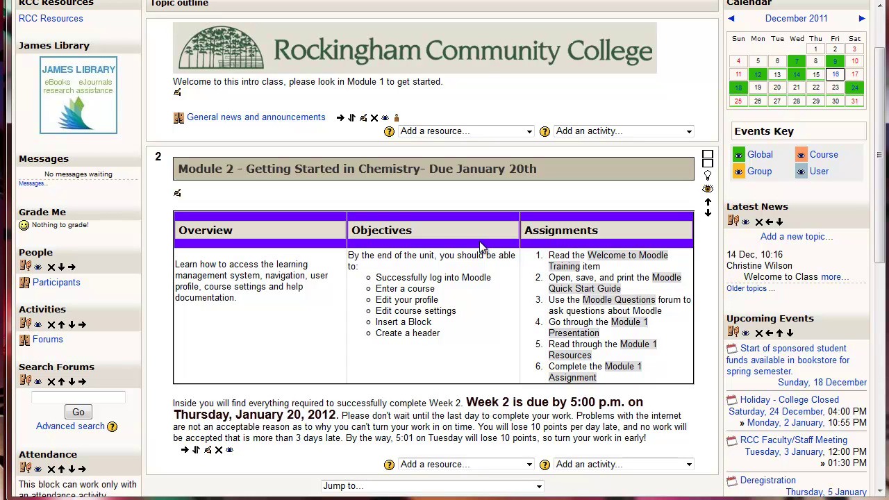
- Preview the course in the Student role, displaying all topics and then only topic 1
scroll(480, 246, "up", 2)
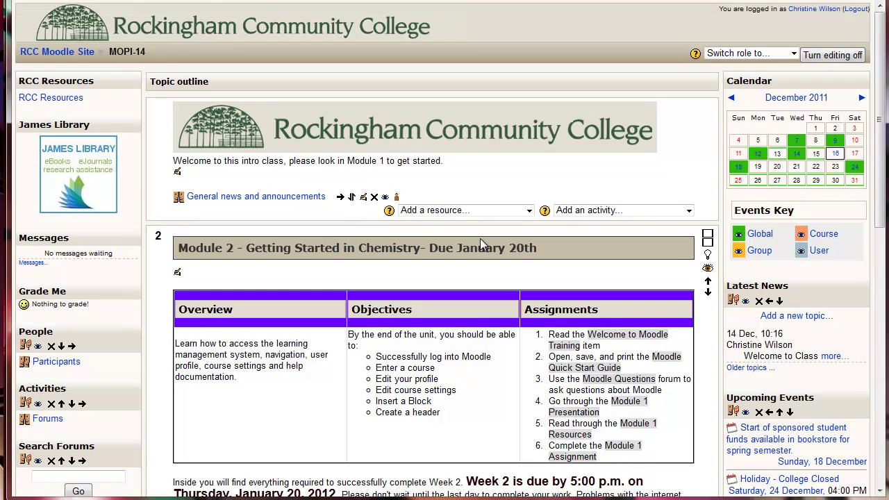
left_click(795, 53)
left_click(723, 110)
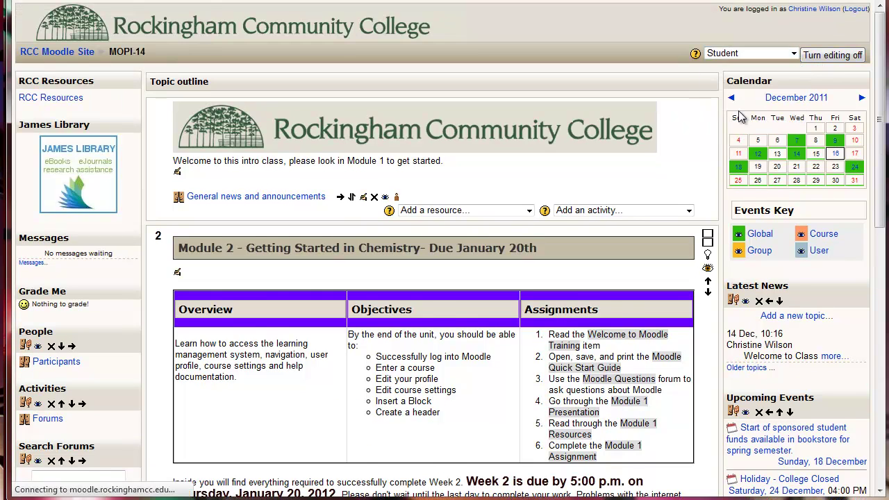
scroll(355, 273, "down", 2)
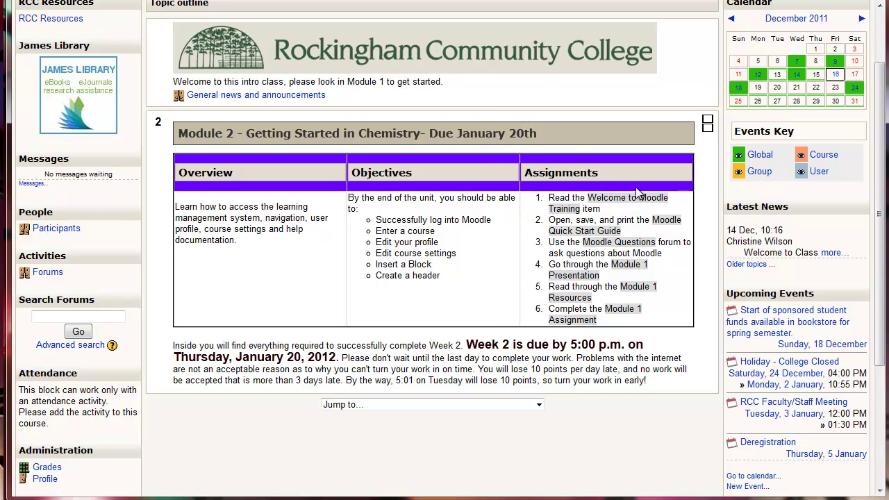
left_click(707, 123)
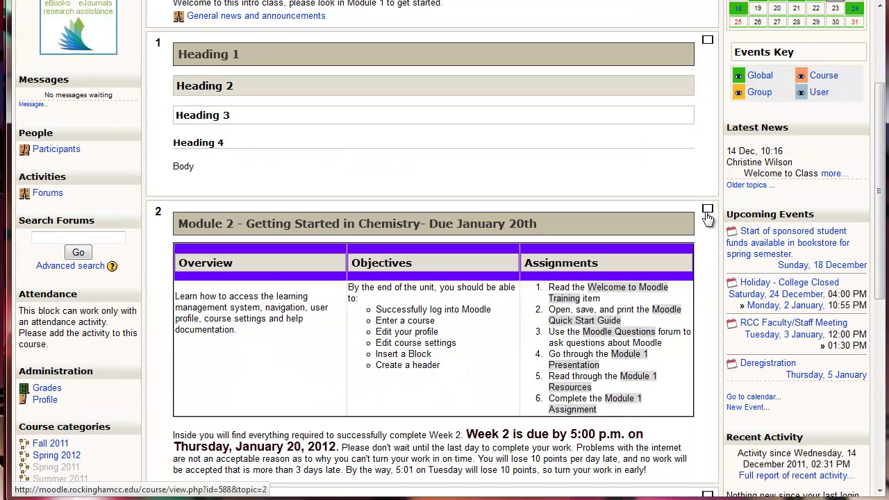
left_click(708, 42)
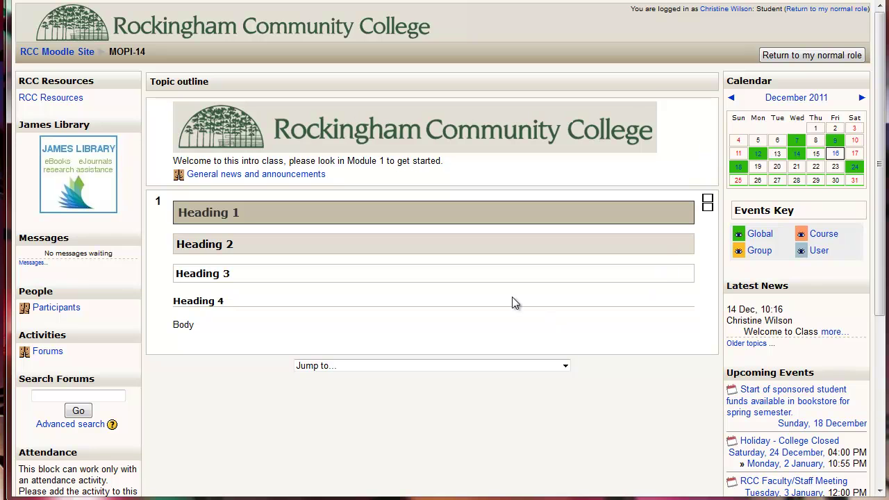
- Jump from topic 1 to Module 2, on to topic 7, and back to Module 2 in the student view
left_click(565, 367)
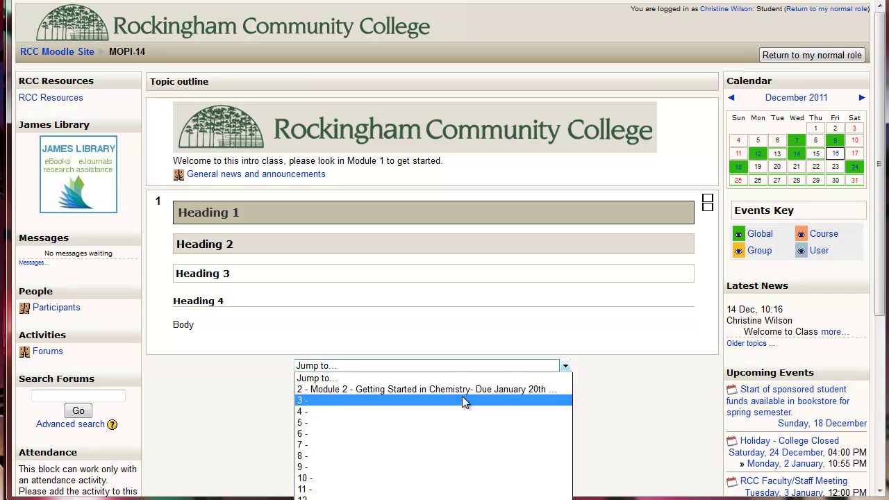
left_click(540, 393)
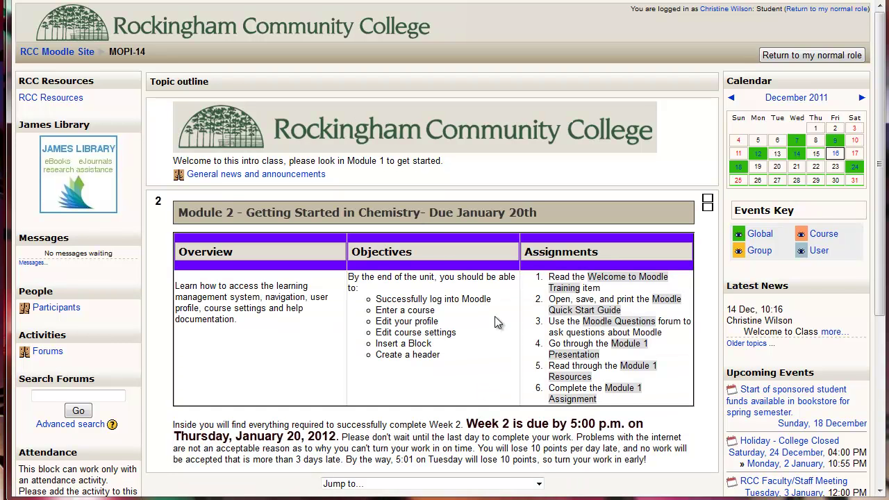
scroll(542, 389, "down", 3)
left_click(538, 325)
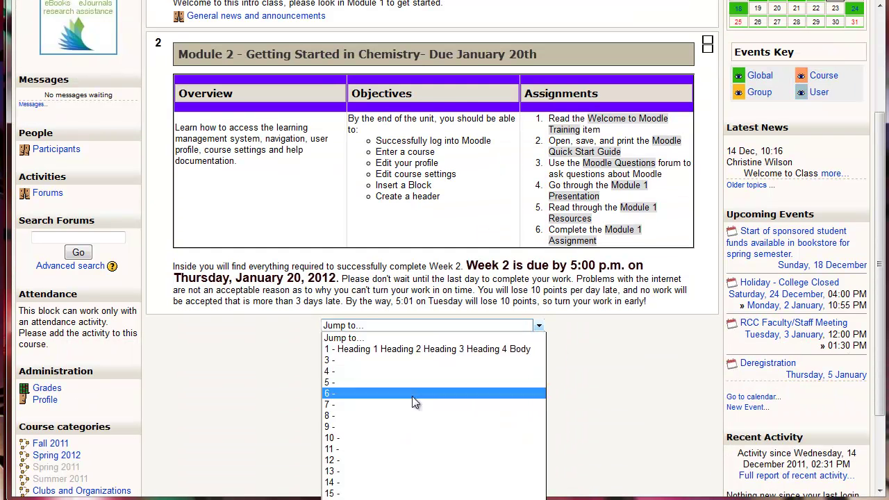
left_click(407, 405)
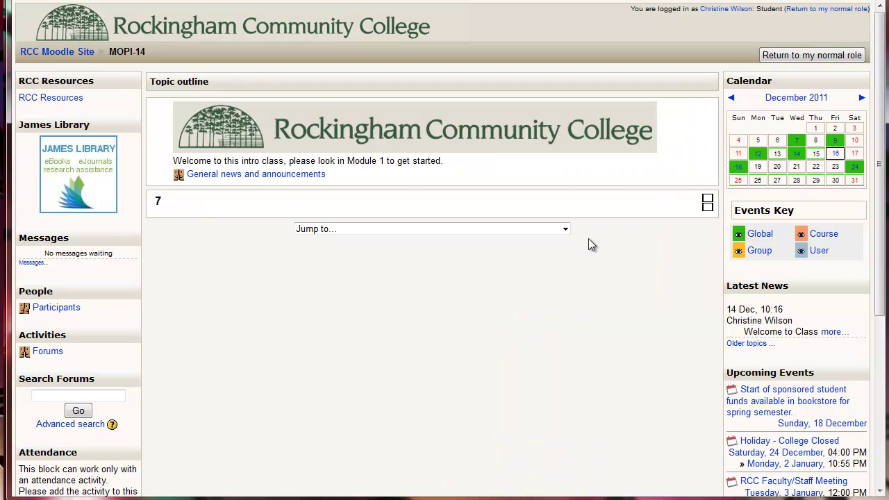
left_click(563, 229)
left_click(405, 263)
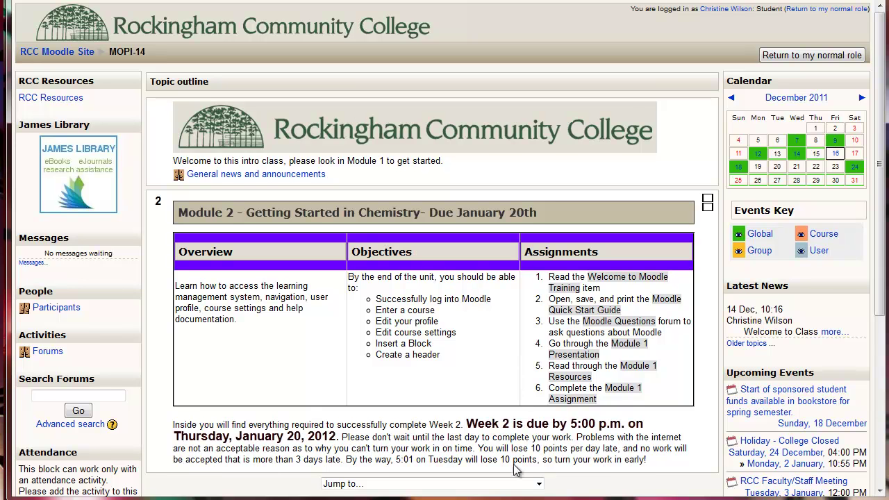
scroll(579, 343, "down", 2)
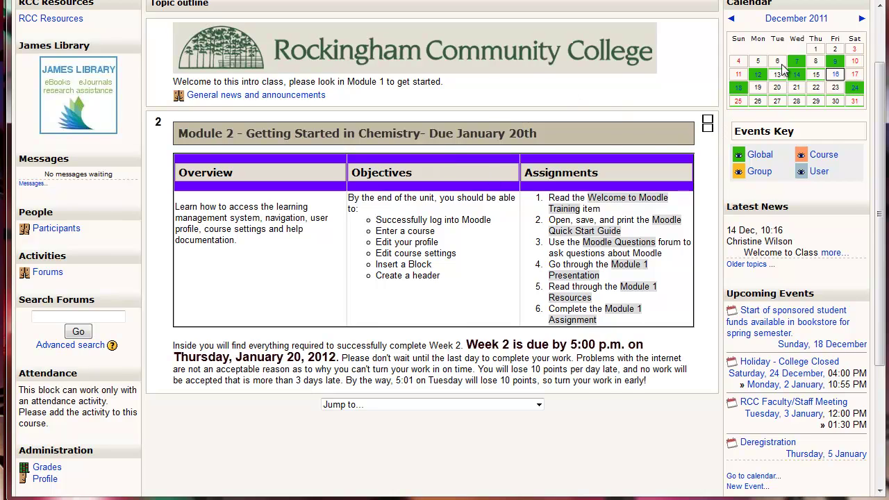
- Return from the Student role to the normal role and turn course editing on
scroll(787, 71, "up", 2)
left_click(802, 57)
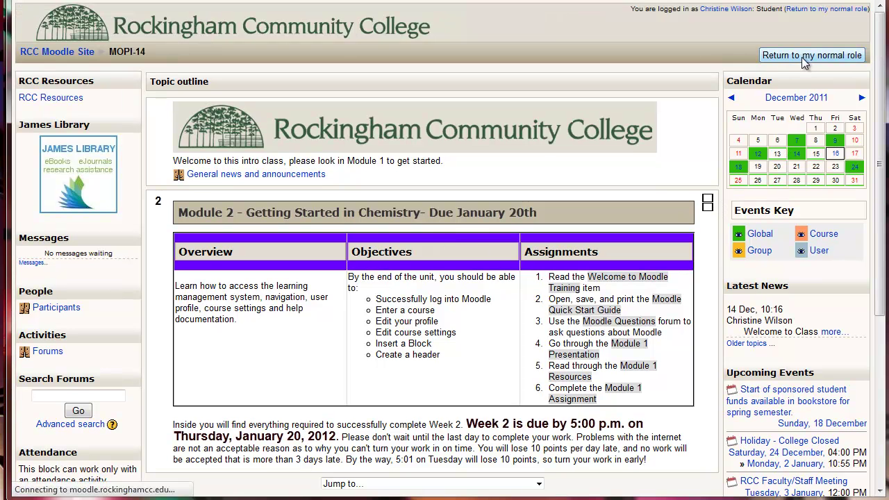
left_click(827, 55)
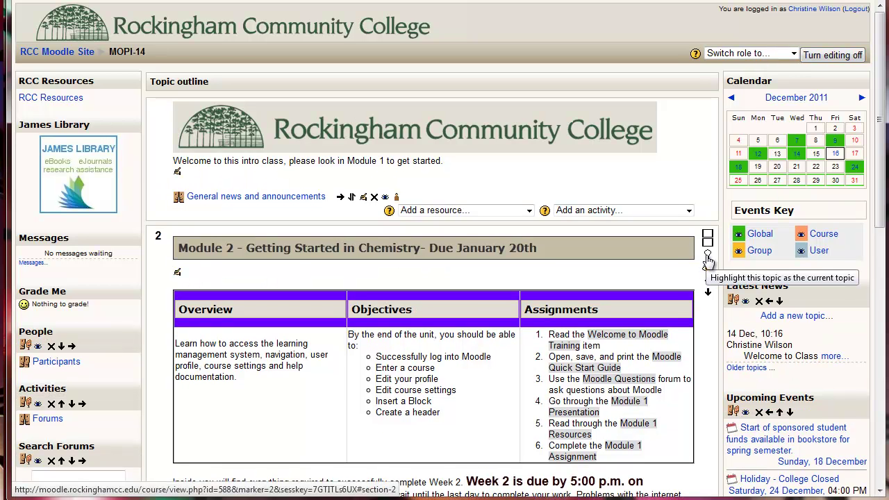
- Highlight topic 2, the Module 2 section, as the current topic of the course
left_click(708, 260)
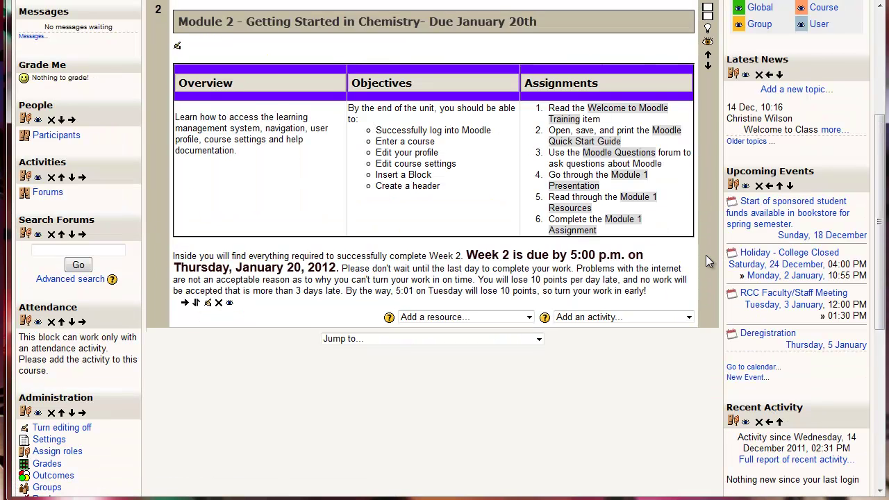
scroll(697, 175, "up", 3)
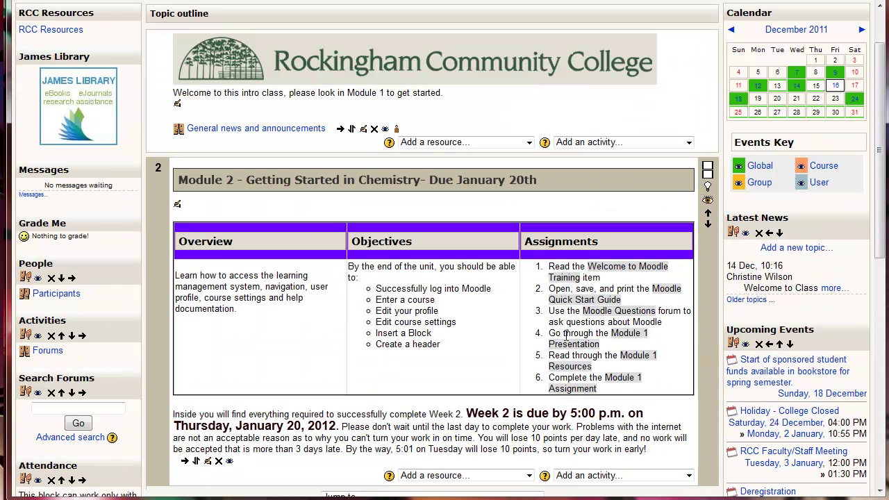
scroll(770, 128, "up", 2)
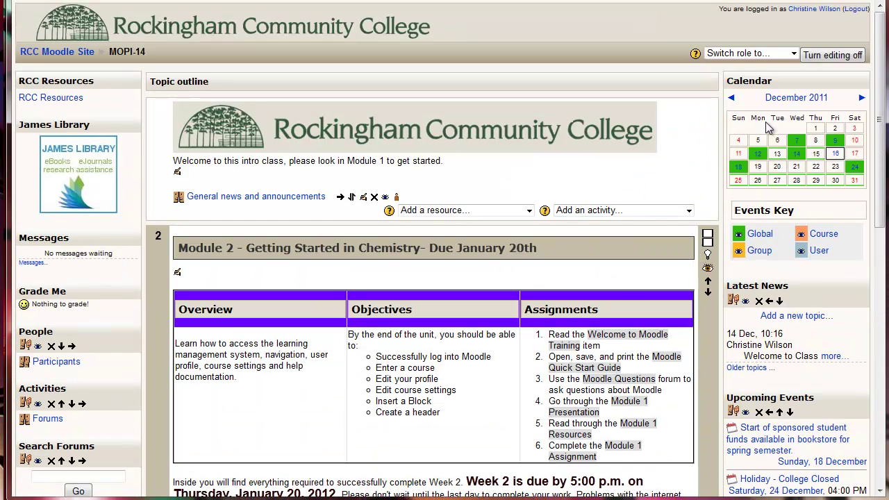
- Switch to the Student role, display all topics, and examine how the highlighted Module 2 section stands out from the others
left_click(791, 56)
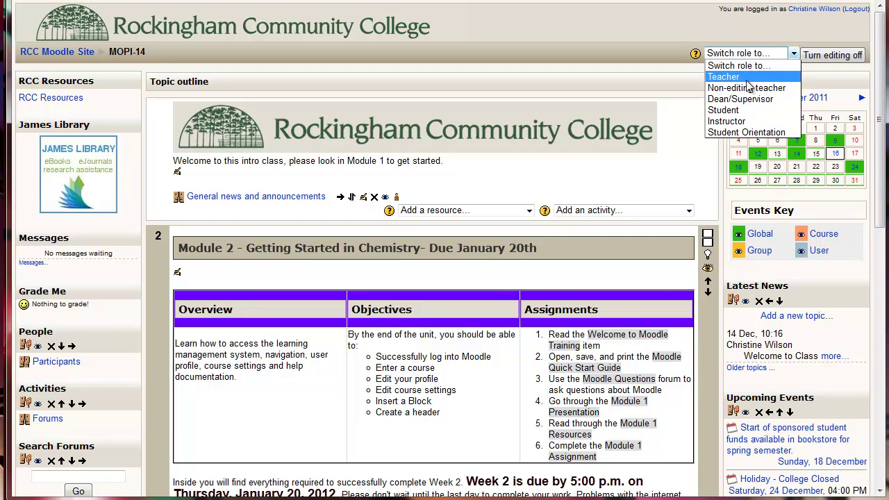
left_click(724, 110)
scroll(662, 301, "down", 3)
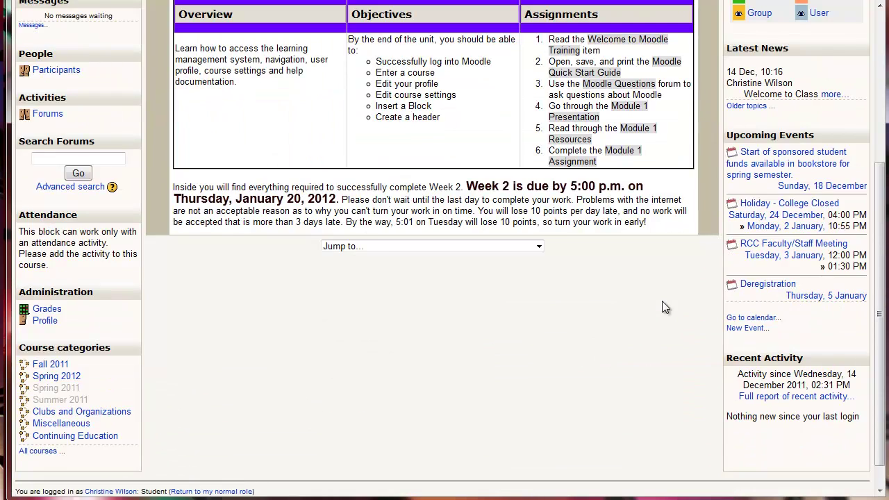
scroll(662, 301, "up", 2)
left_click(707, 123)
scroll(697, 172, "up", 5)
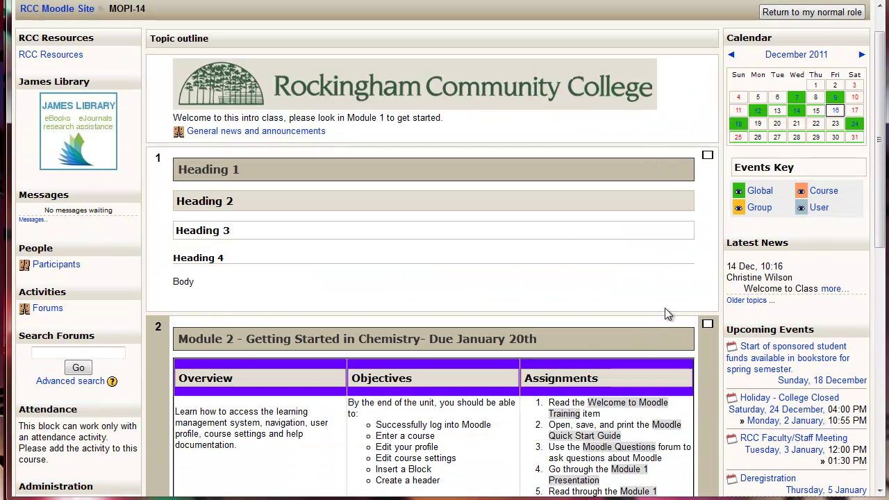
scroll(665, 314, "down", 3)
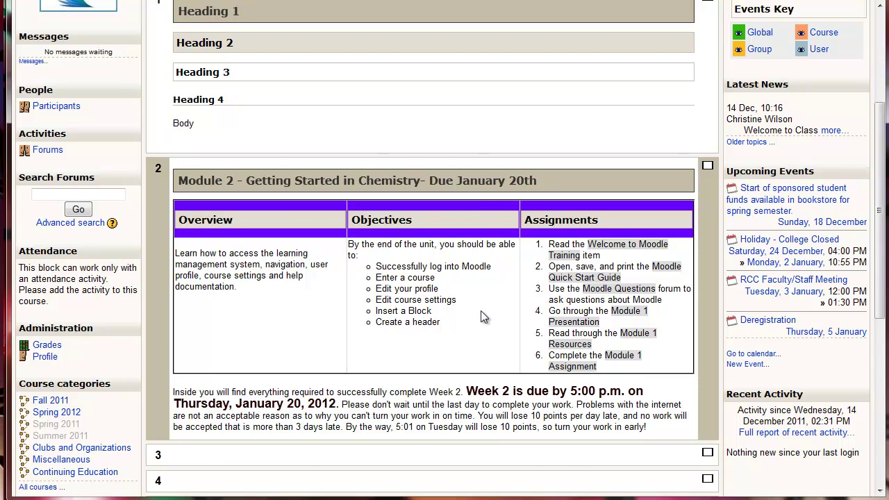
scroll(487, 312, "up", 4)
scroll(500, 310, "down", 2)
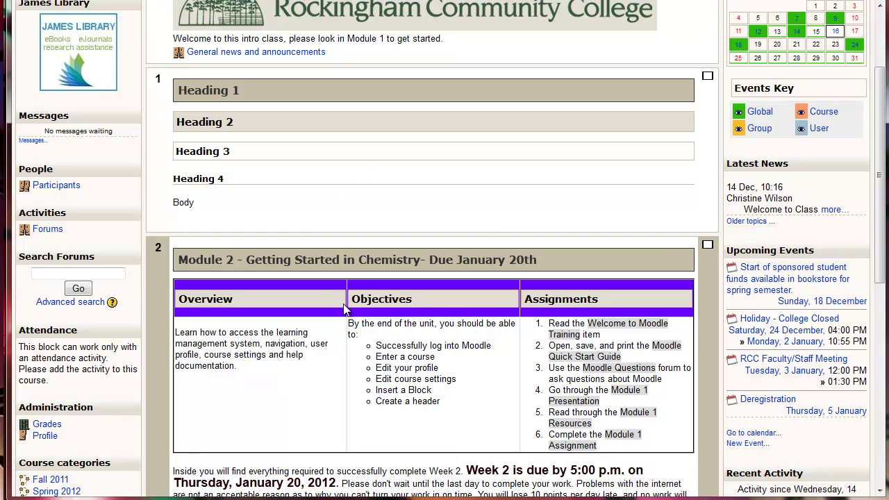
scroll(342, 312, "down", 2)
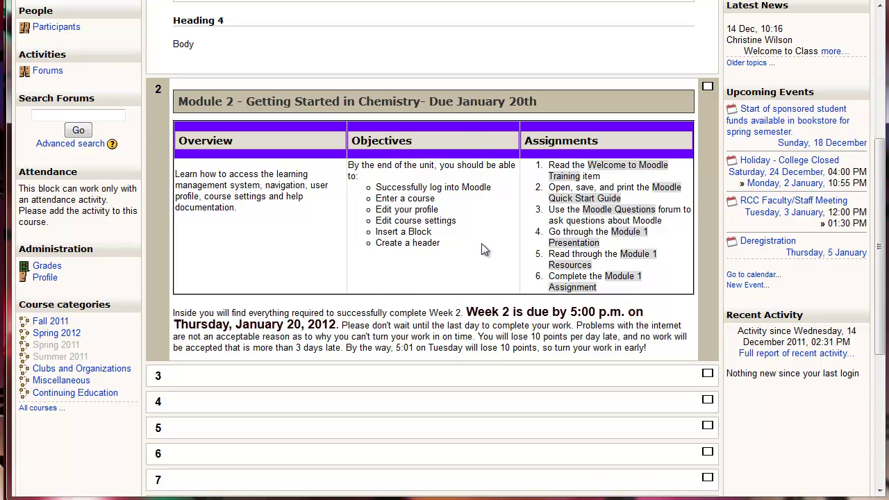
- Show only topic 2 and return to the normal role with course editing turned on
left_click(708, 87)
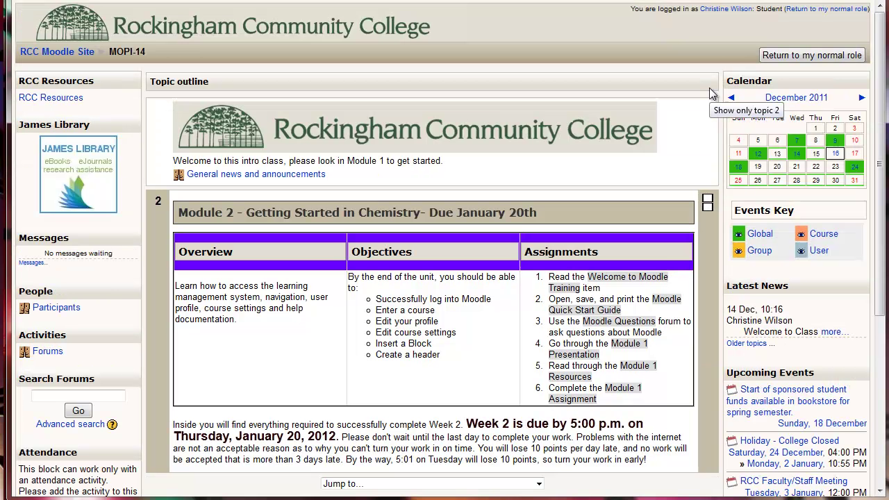
left_click(818, 61)
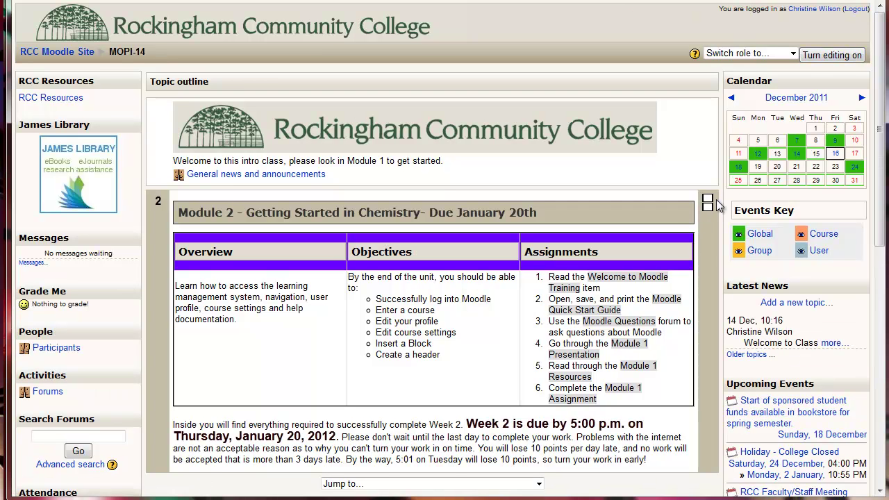
left_click(833, 55)
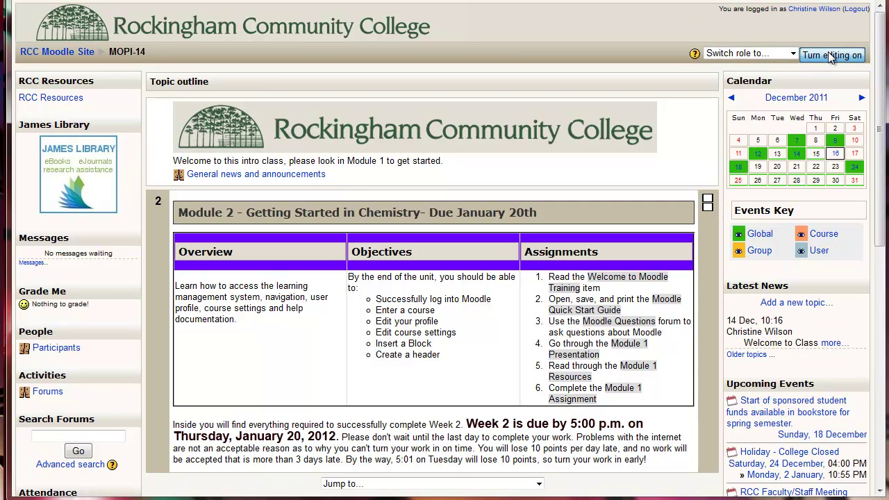